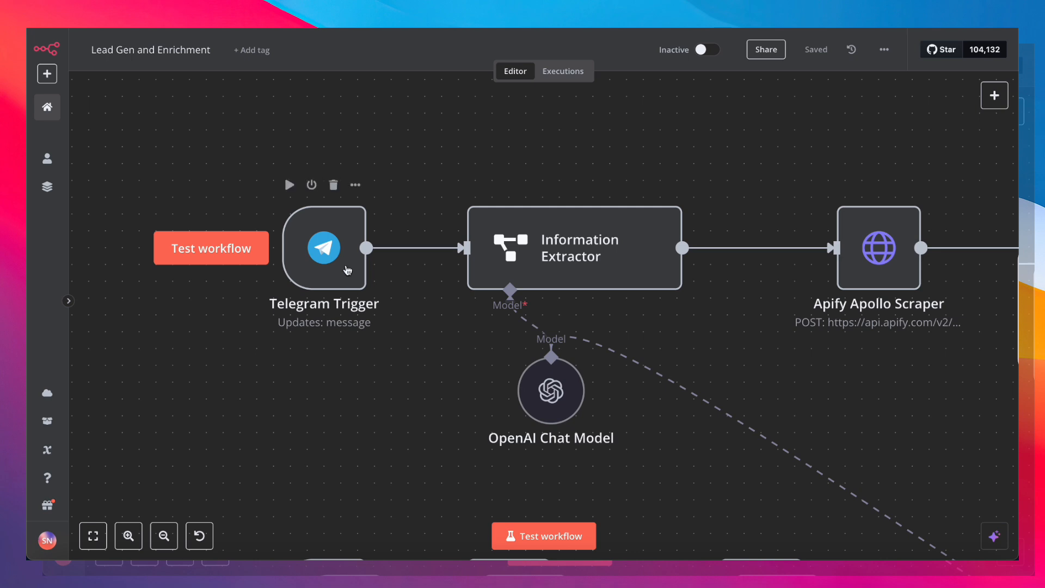
Switch to Telegram to look at the lead request in the lead scraper bot chat, and return to the workflow
click(485, 569)
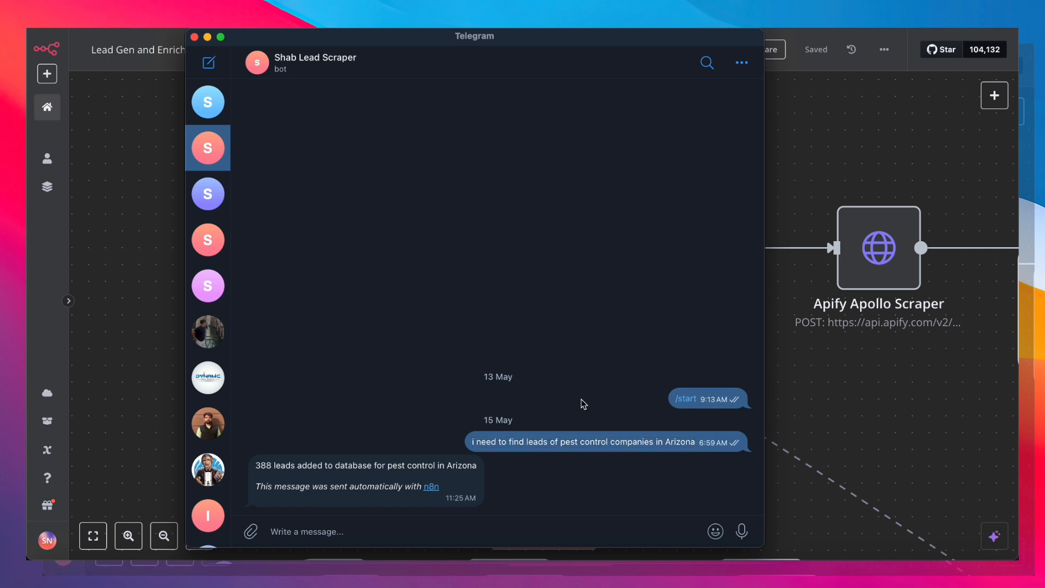
click(805, 428)
In the Information Extractor node, switch the location attribute's description from a fixed value to an expression
scroll(599, 346, right, 3)
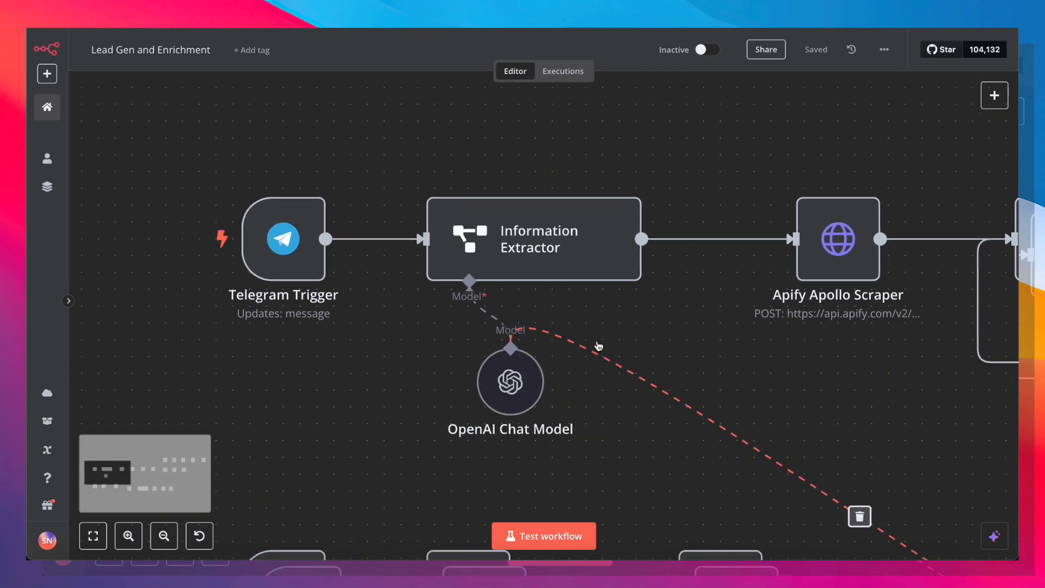
scroll(596, 345, right, 2)
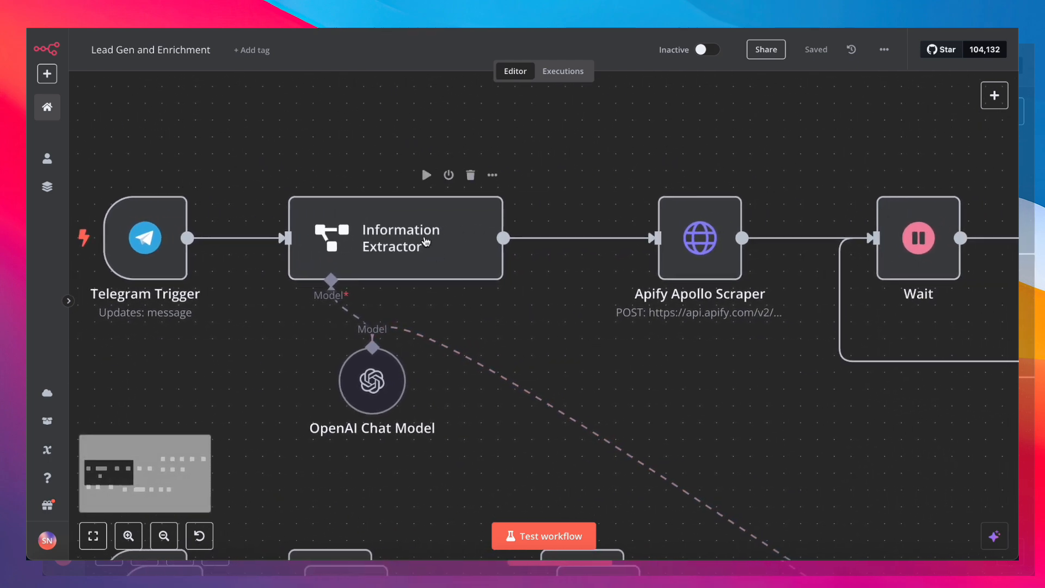
double_click(426, 242)
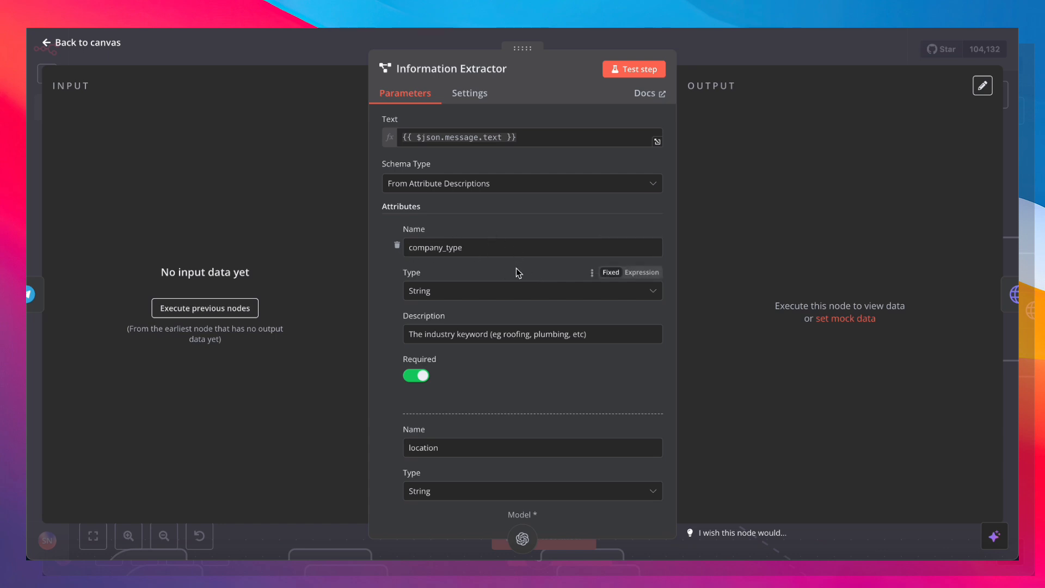
scroll(517, 274, down, 2)
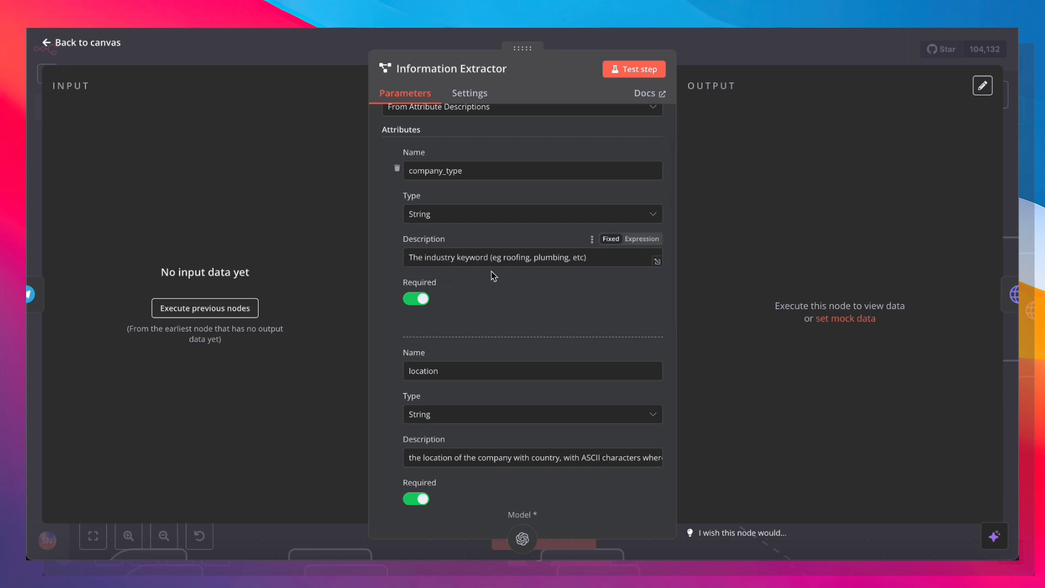
scroll(466, 263, down, 3)
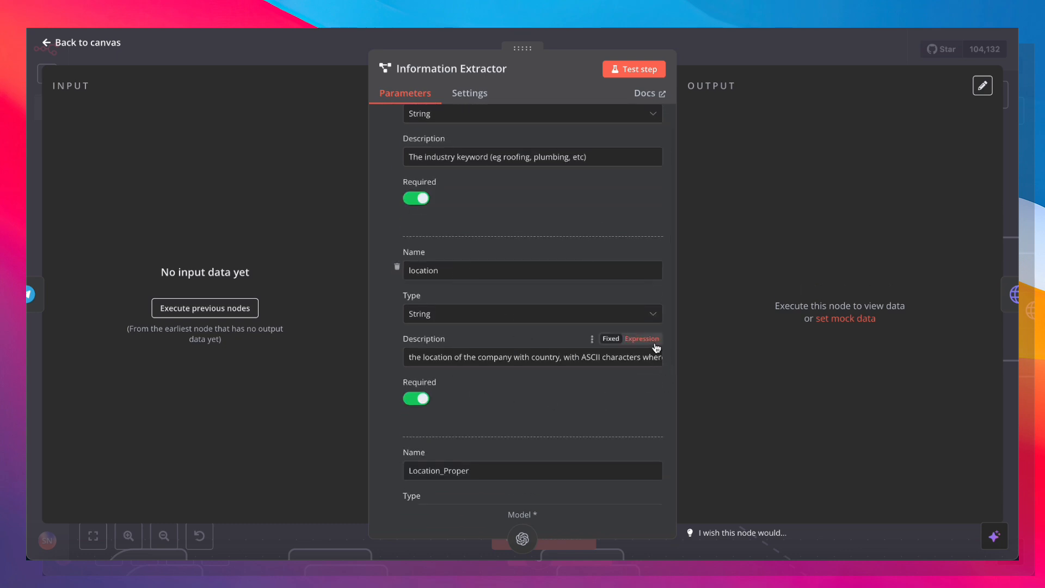
click(642, 338)
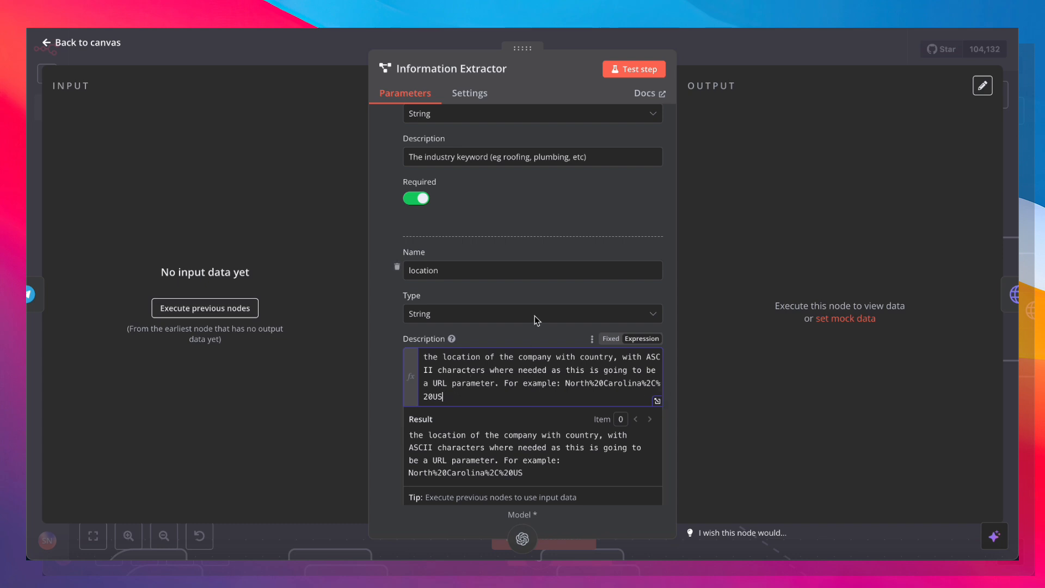
click(554, 215)
Examine the Location_Proper attribute and the system prompt template in the Information Extractor, and return to the canvas
scroll(554, 215, down, 5)
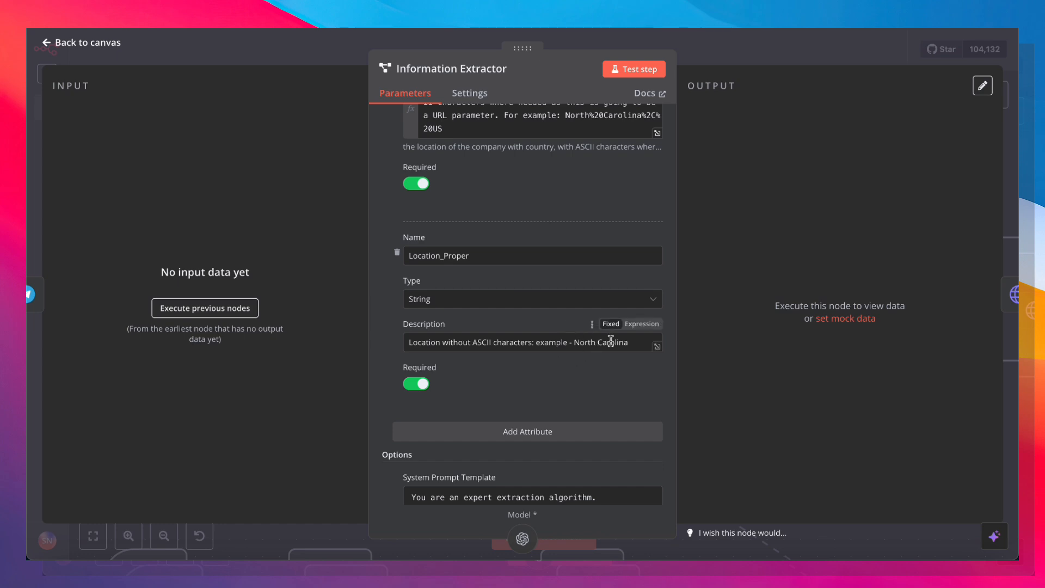
scroll(611, 341, down, 2)
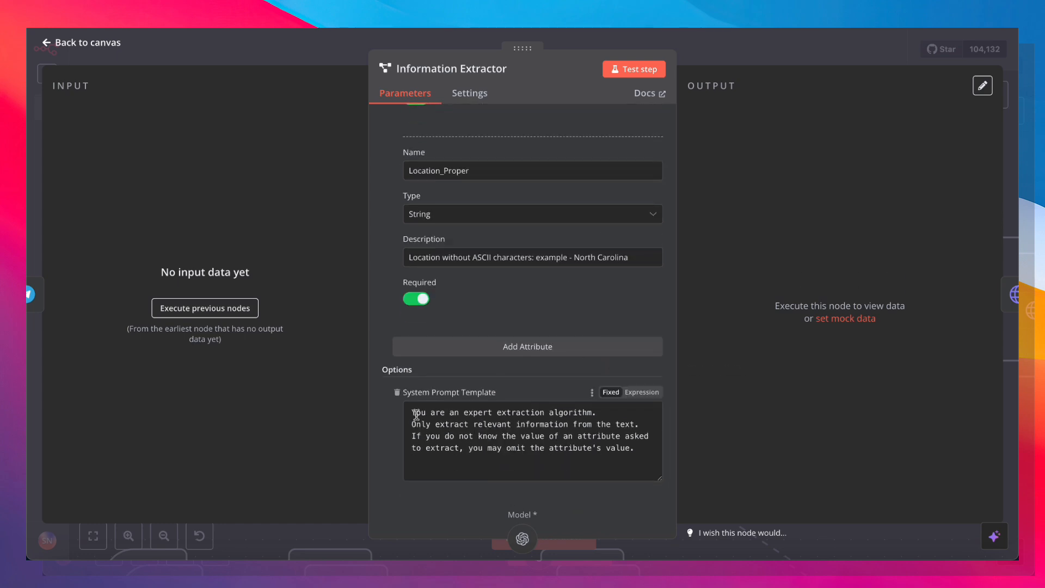
drag(412, 414, 632, 460)
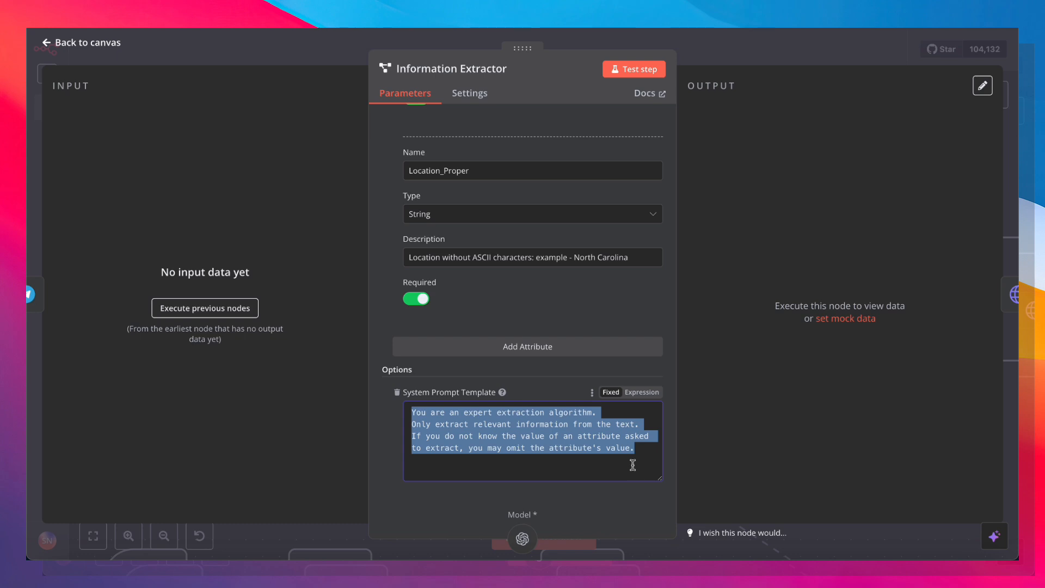
click(633, 460)
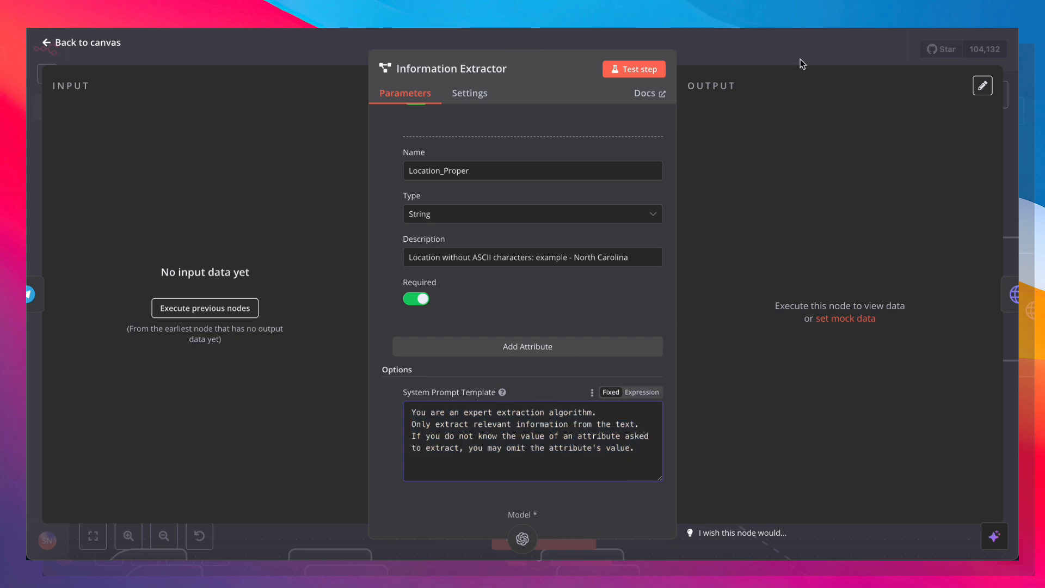
key(Escape)
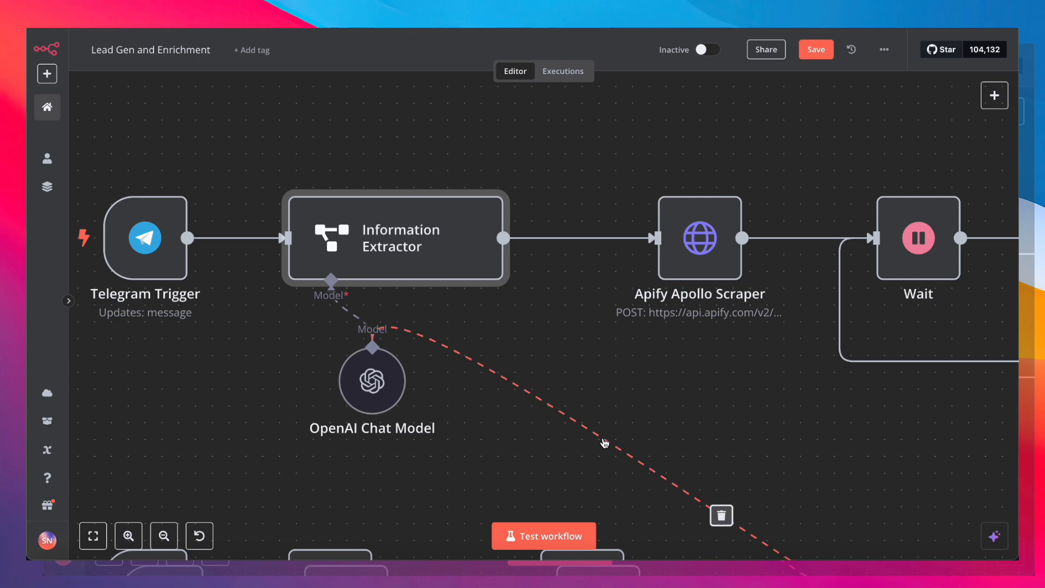
Move the OpenAI Chat Model node slightly on the canvas and open the Apify Apollo Scraper node's parameters
drag(370, 385, 389, 394)
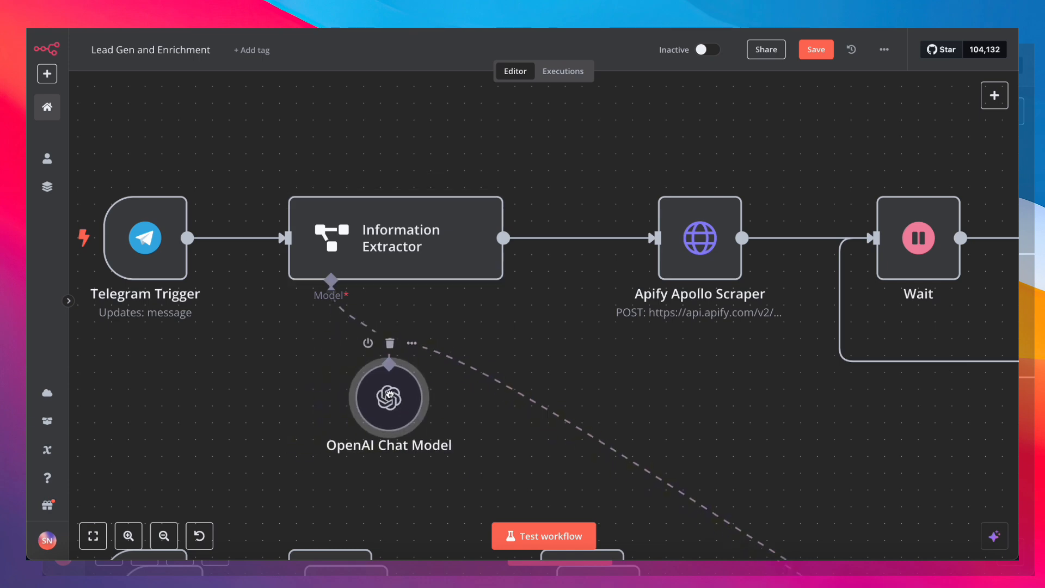
scroll(390, 395, right, 3)
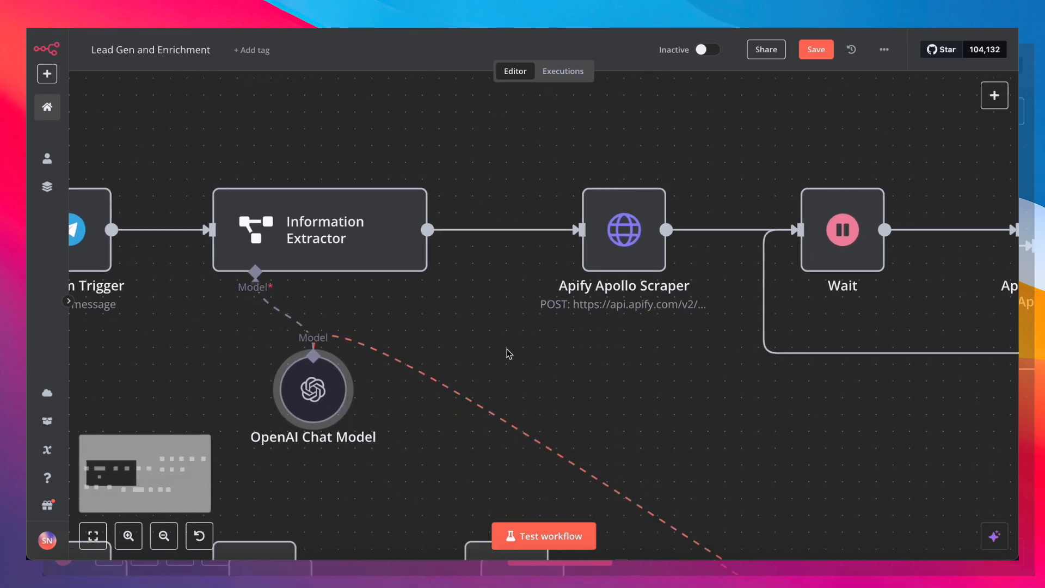
scroll(509, 354, right, 4)
scroll(509, 353, right, 1)
double_click(498, 248)
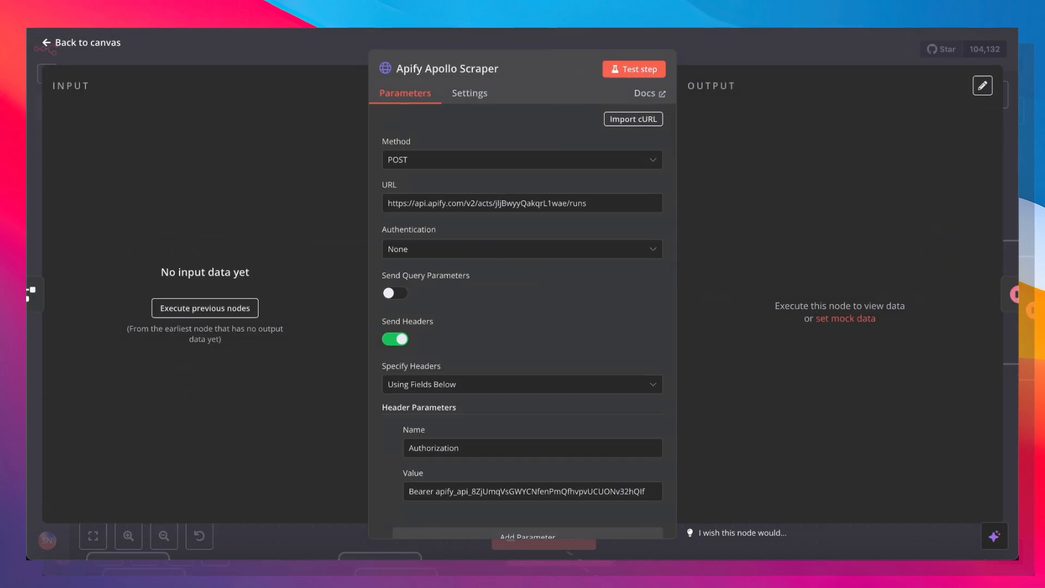
Switch to the Apify console, open the Apollo Scraper actor and examine its search URL and total number of records
key(ctrl+Tab)
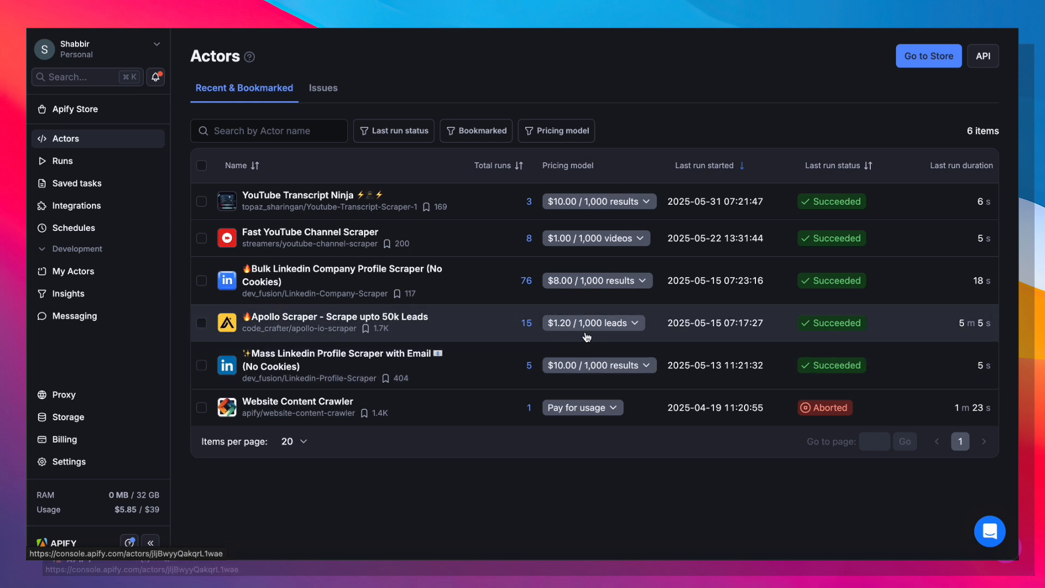
click(350, 319)
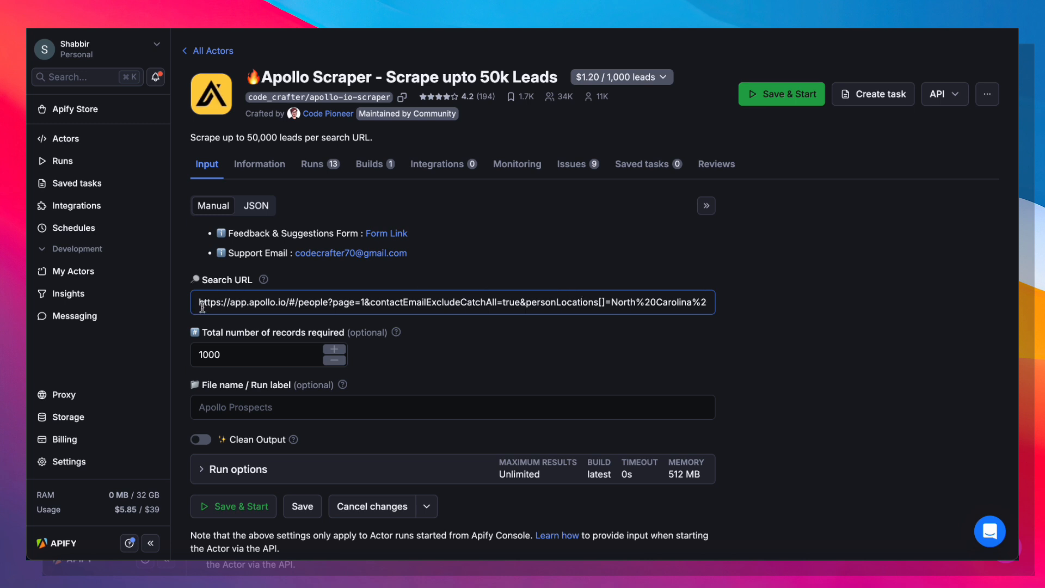
drag(203, 307, 368, 339)
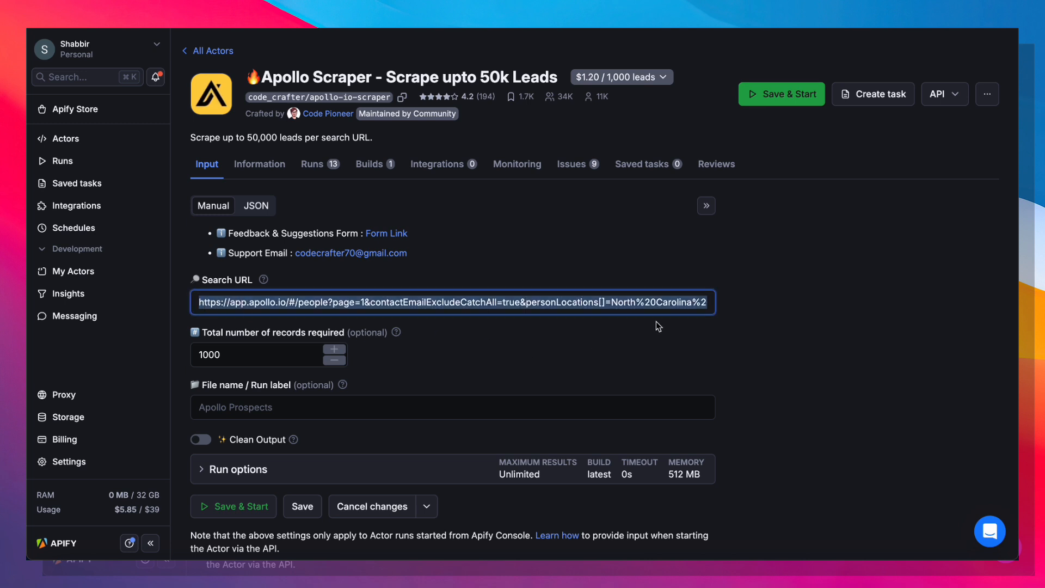
key(Tab)
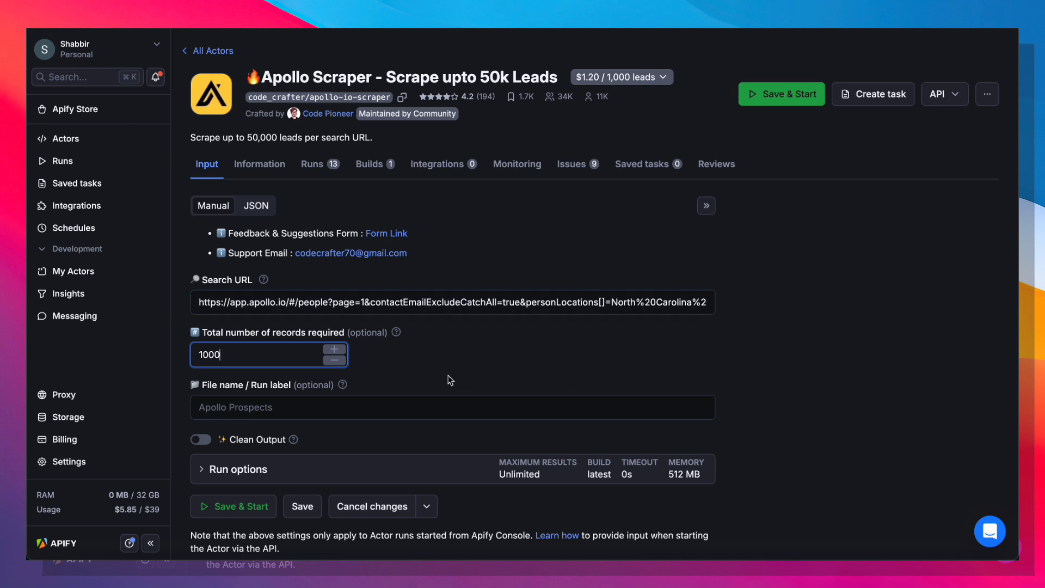
Show the Apollo Scraper actor's input as JSON and examine its cleanOutput, totalRecords and url entries
click(256, 206)
drag(274, 308, 227, 240)
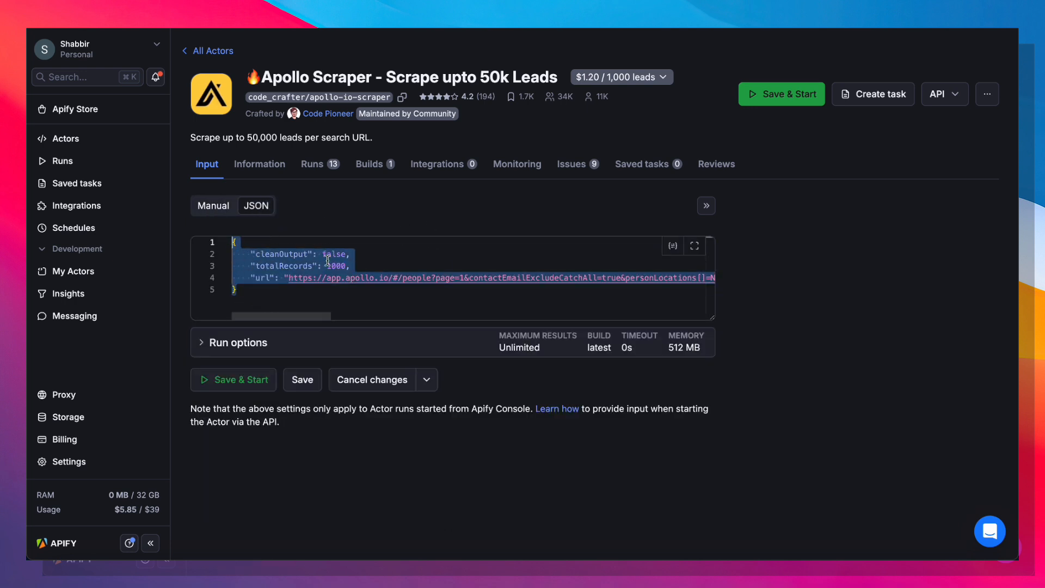
click(360, 265)
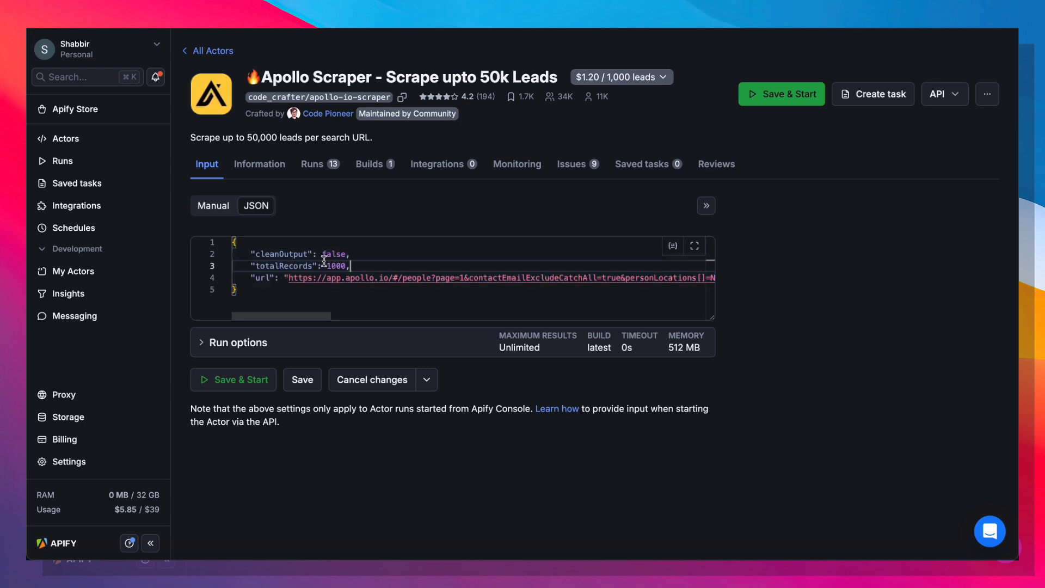
mouse_move(327, 248)
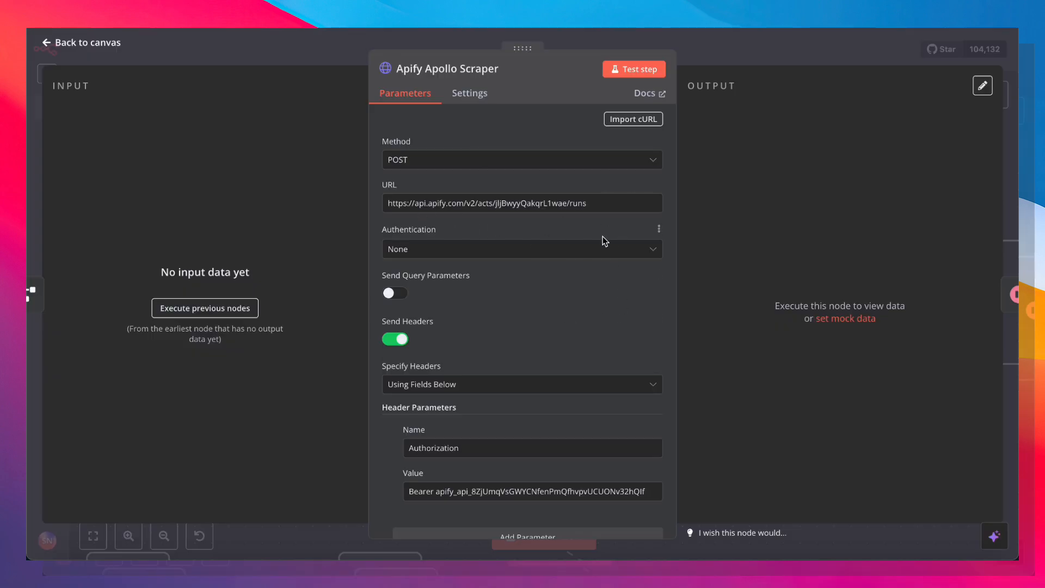
Back in the Apify Apollo Scraper node, examine the request URL and the actor ID inside it
click(592, 206)
drag(592, 207, 361, 210)
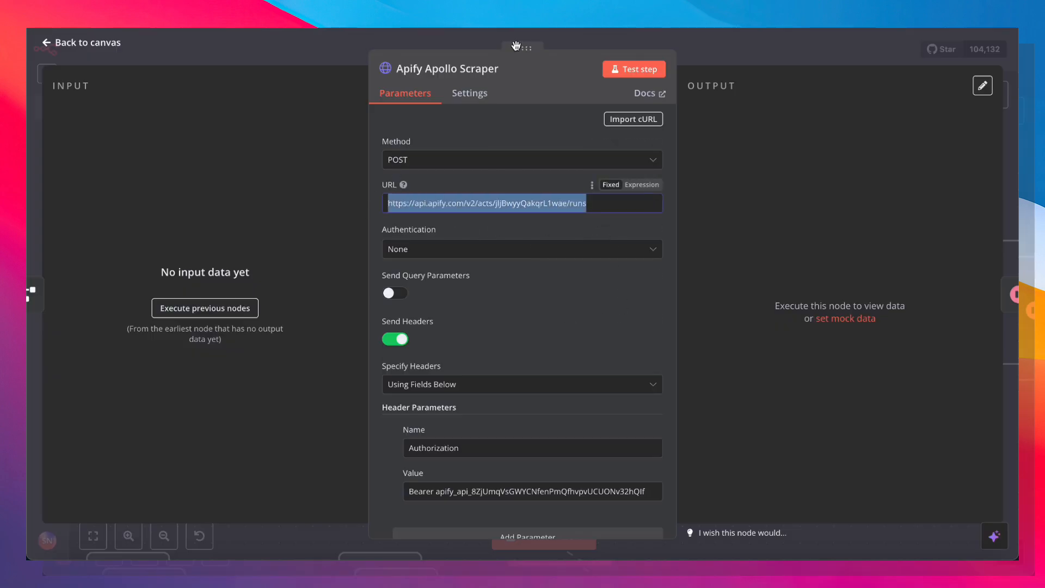
click(499, 235)
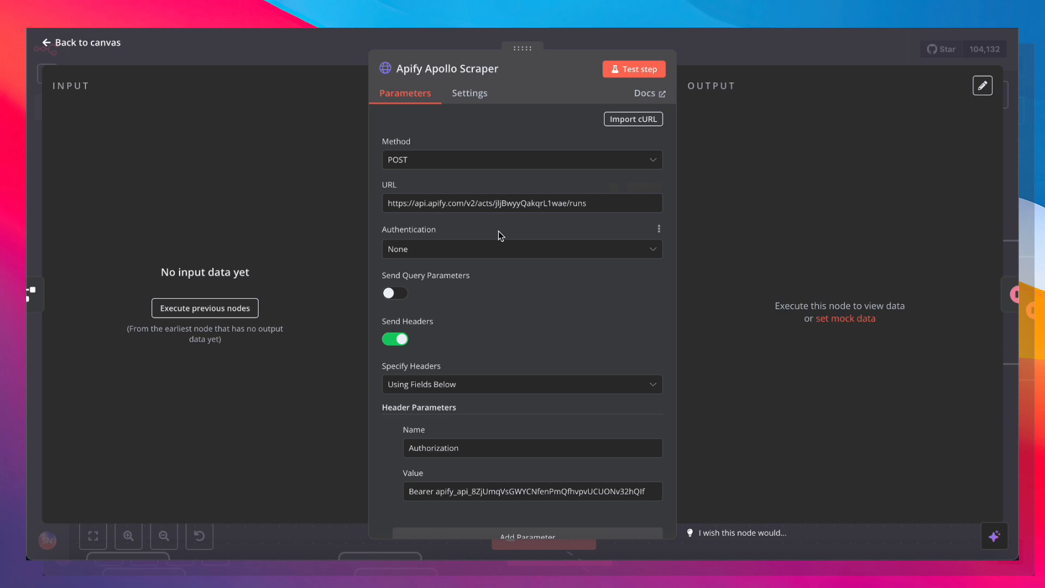
double_click(526, 203)
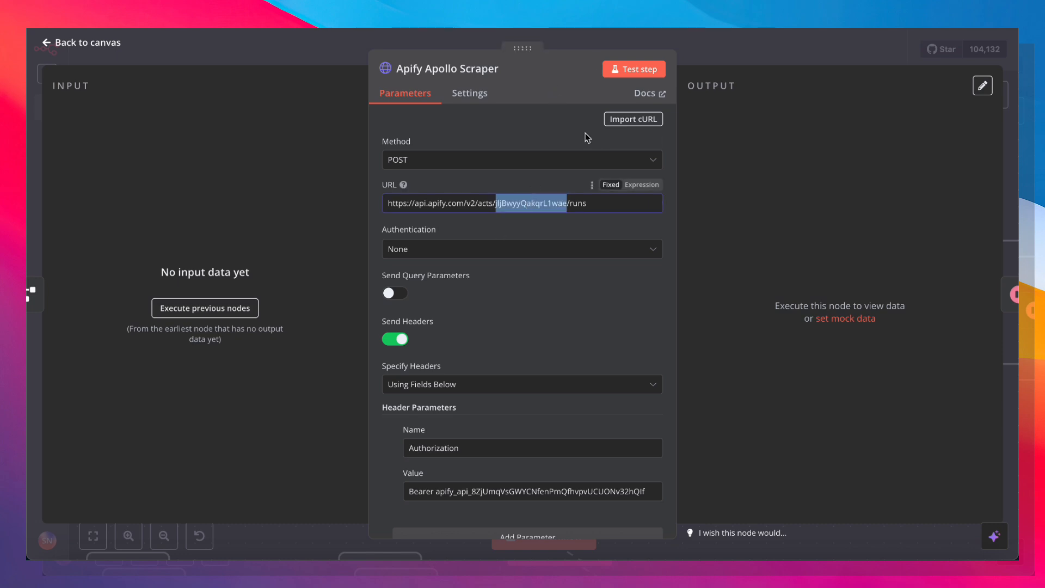
Examine the node's header parameters and its JSON body in the expanded expression editor, especially the url value, and return to the canvas
scroll(585, 136, down, 3)
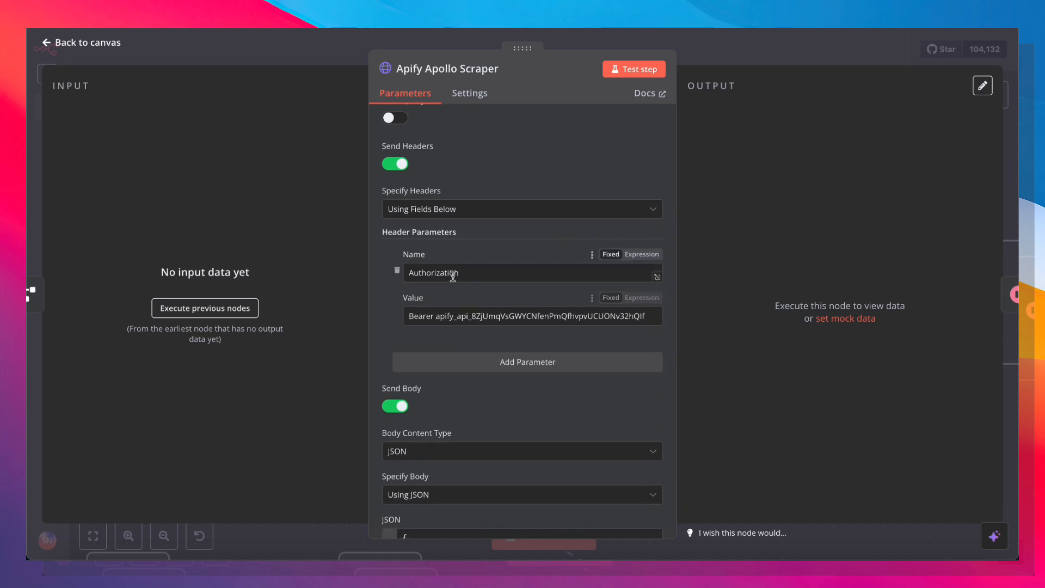
scroll(573, 313, down, 3)
scroll(573, 312, down, 1)
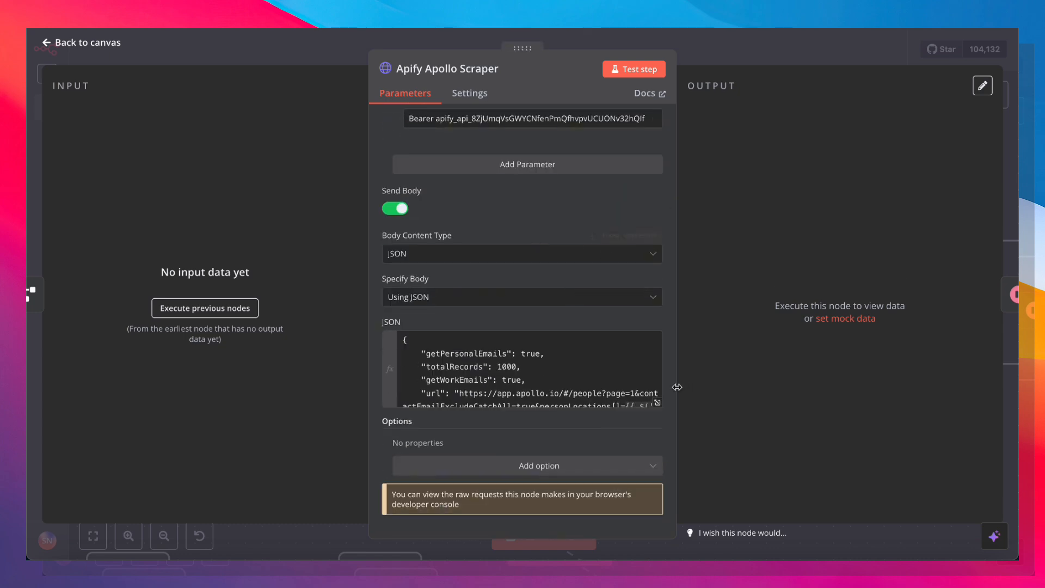
click(657, 402)
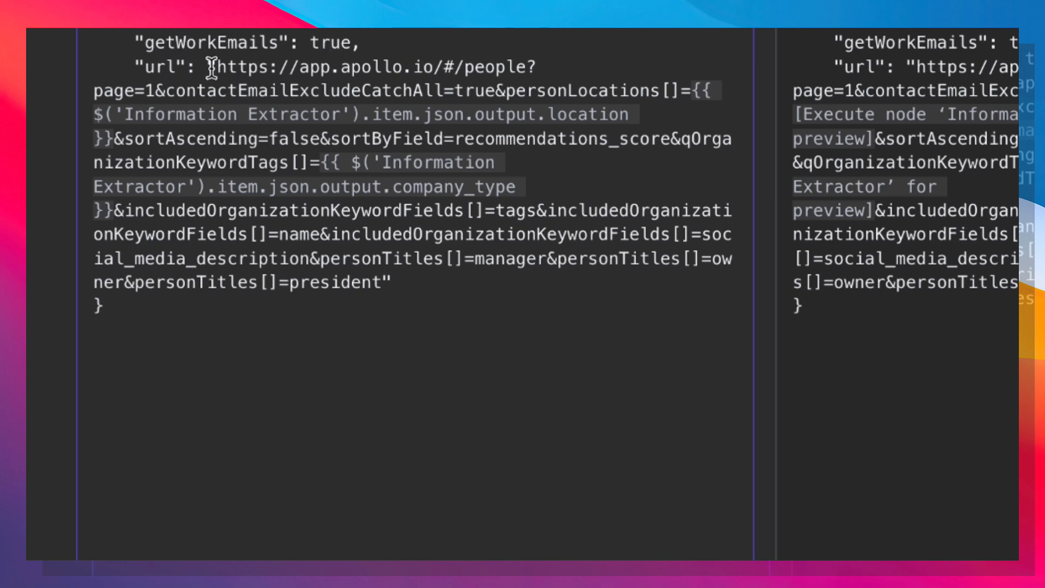
drag(216, 66, 383, 284)
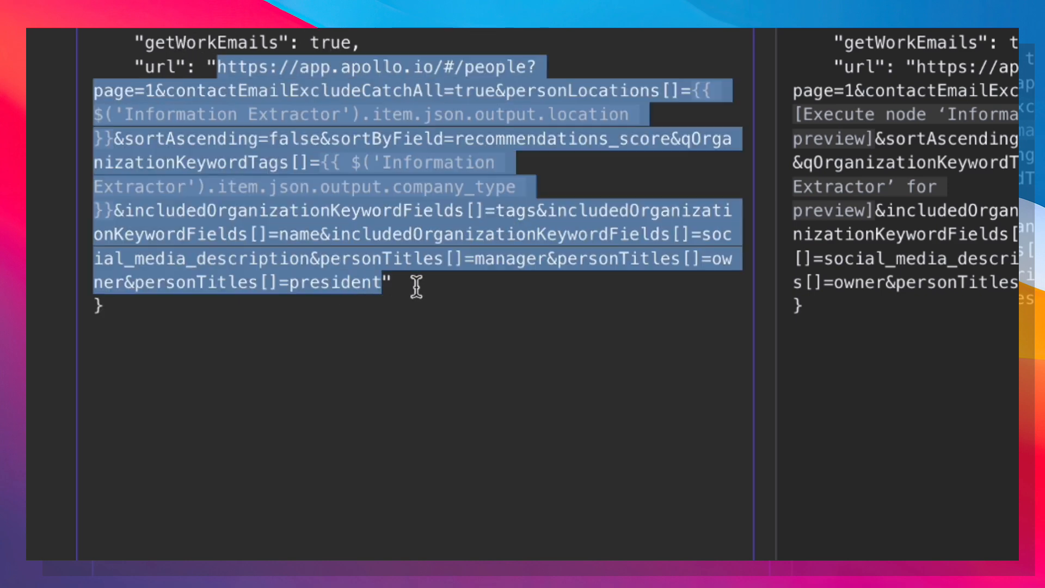
click(406, 287)
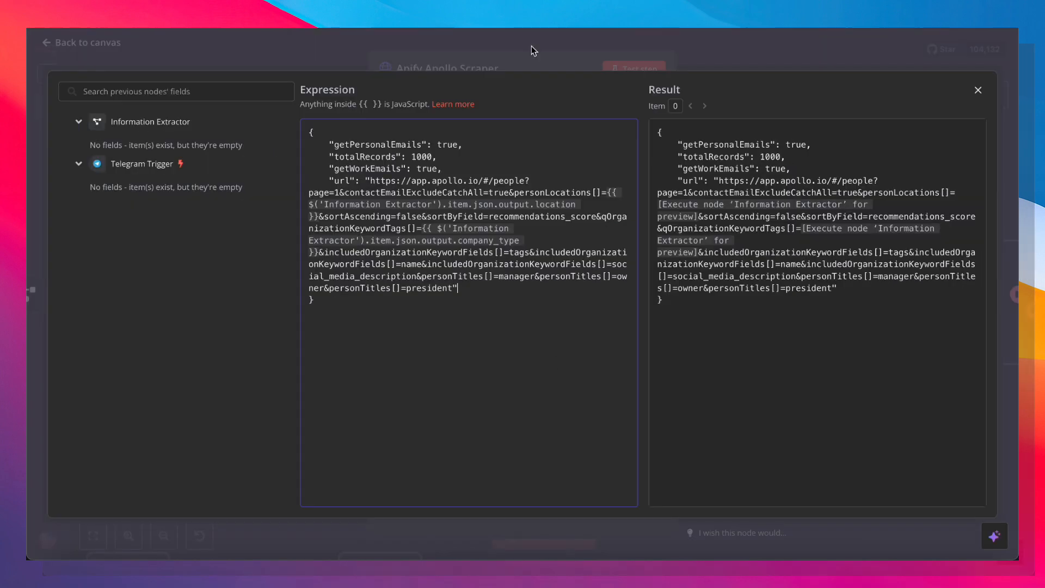
click(531, 46)
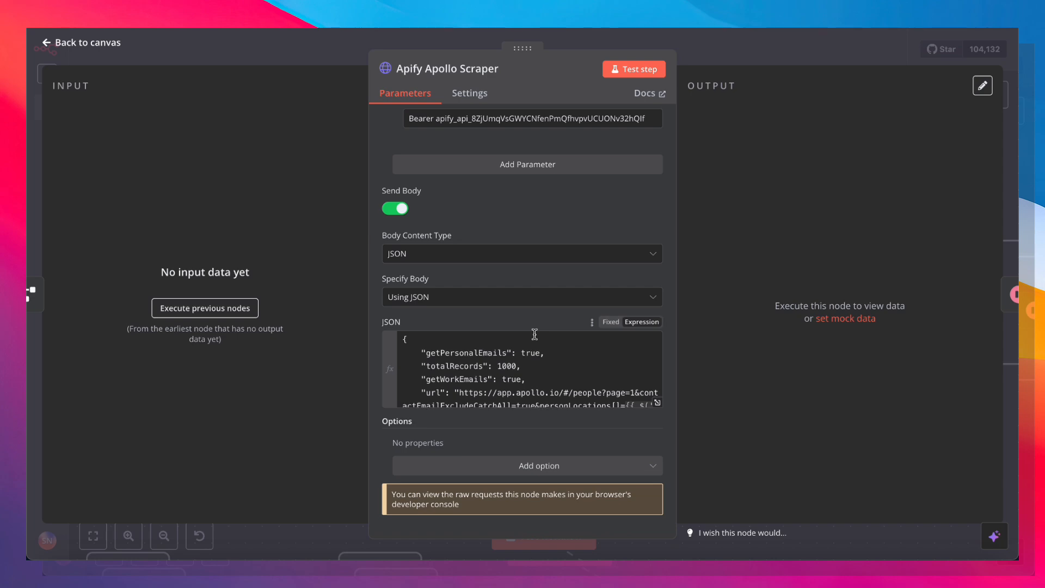
click(787, 56)
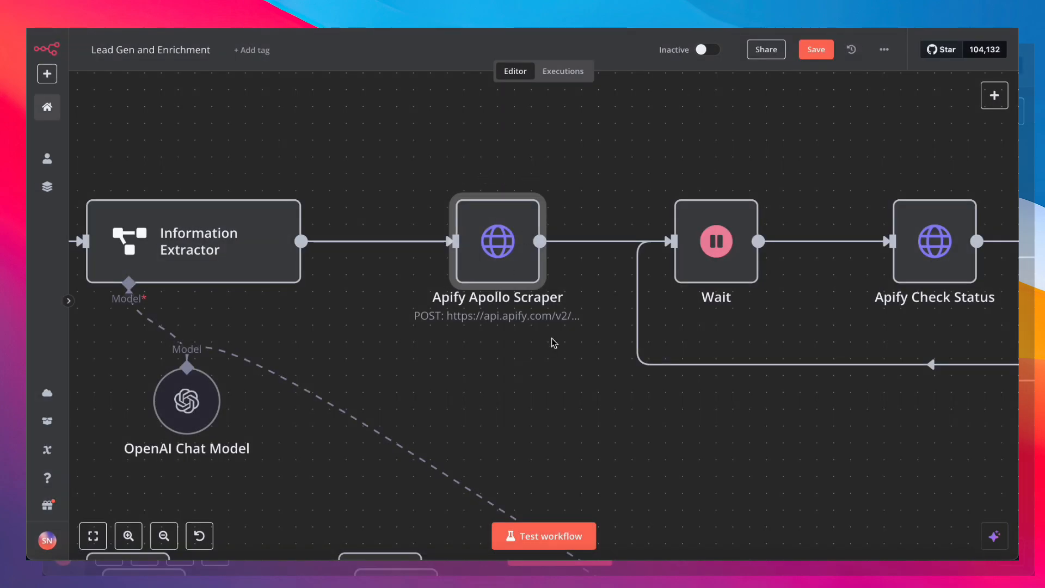
Open the Wait node after the Apify Apollo Scraper, examine its wait amount and unit, and return to the canvas
scroll(555, 343, right, 3)
scroll(554, 343, down, 4)
scroll(554, 343, right, 1)
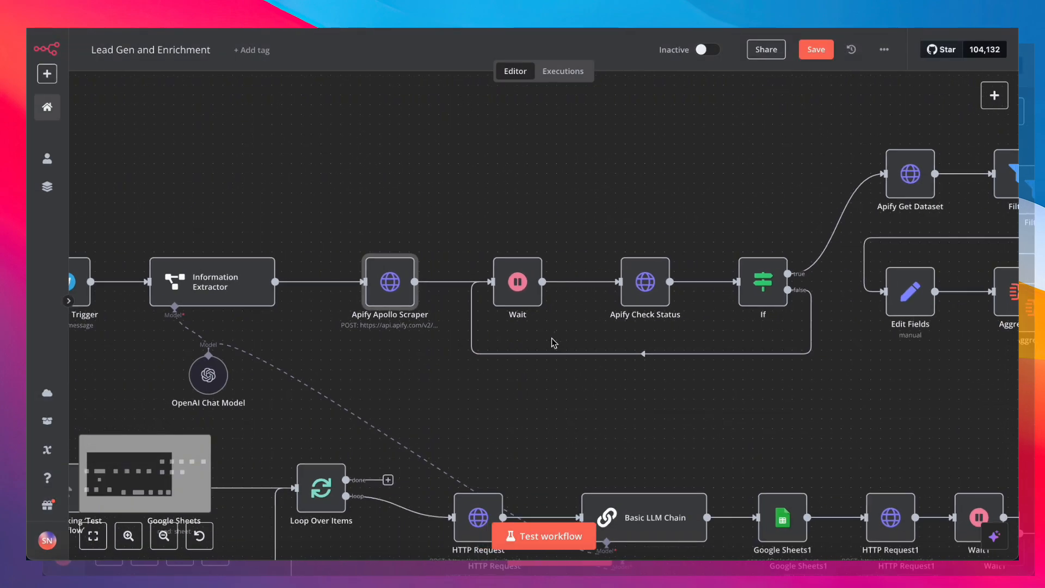
double_click(523, 282)
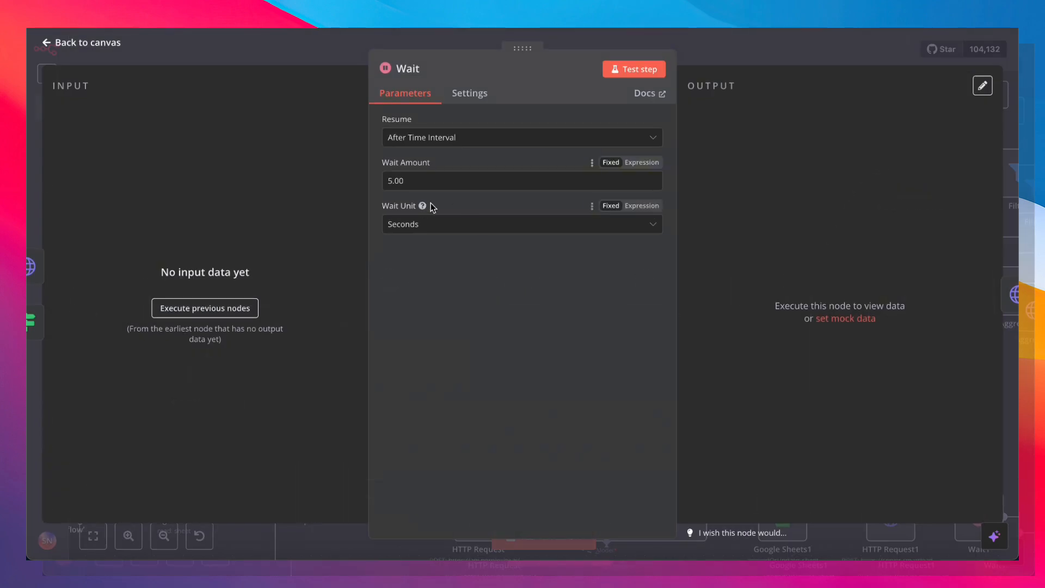
click(702, 59)
scroll(577, 282, right, 2)
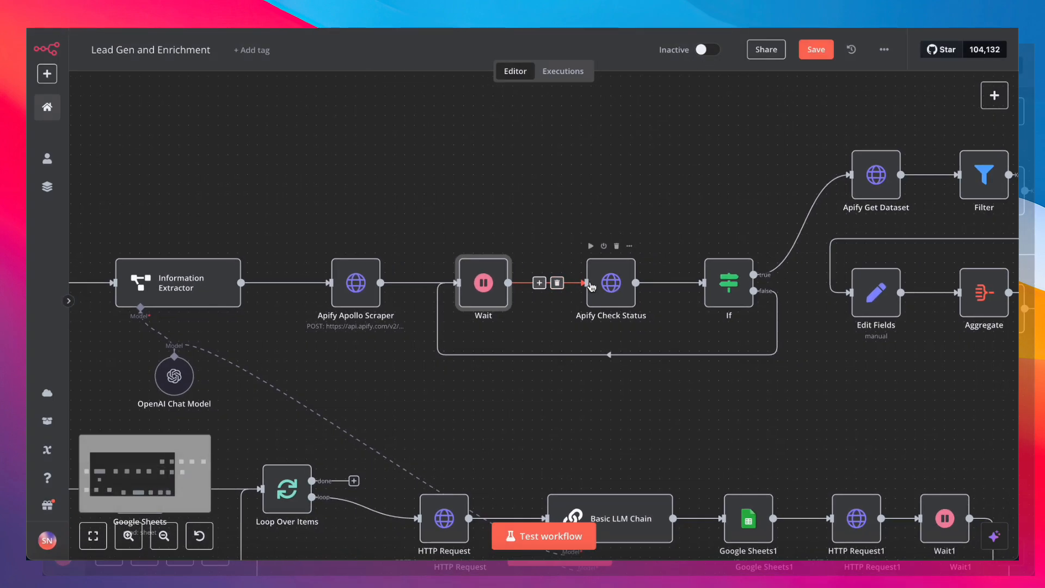
Examine the Apify Check Status node's request URL and header parameters, and the status condition in the If node, returning to the canvas
double_click(618, 290)
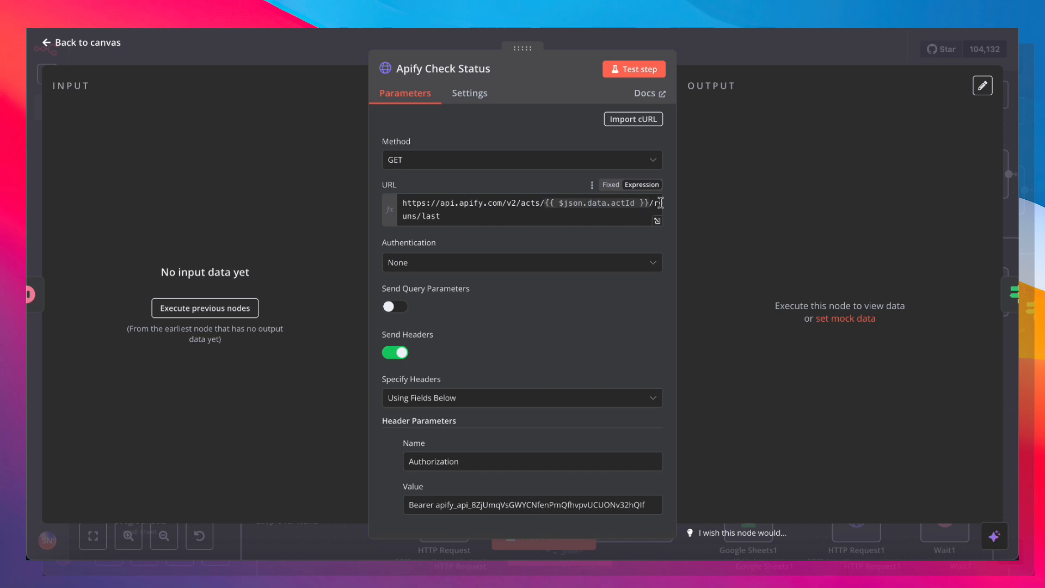
scroll(450, 233, down, 4)
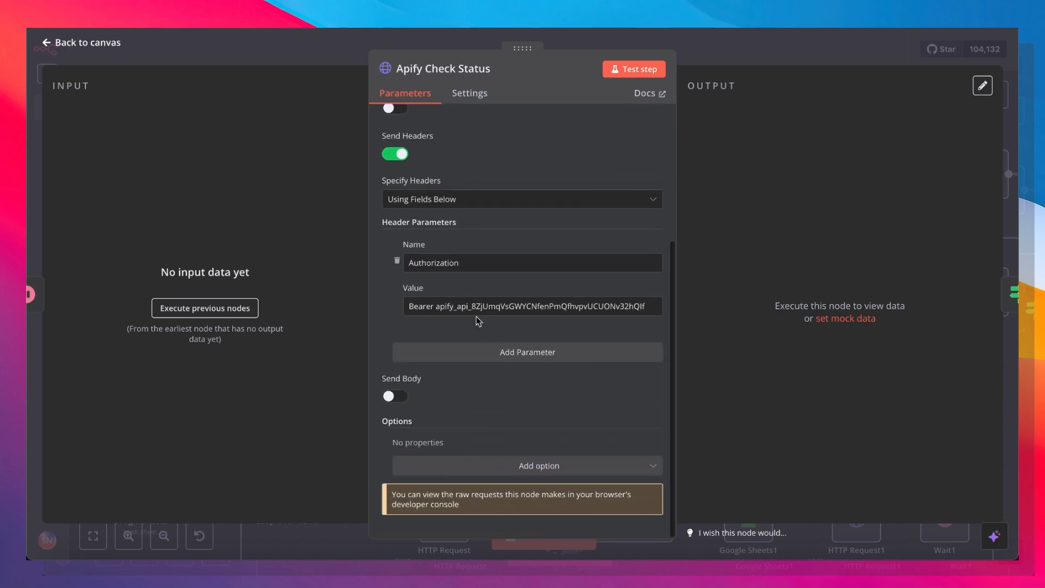
click(778, 57)
double_click(730, 280)
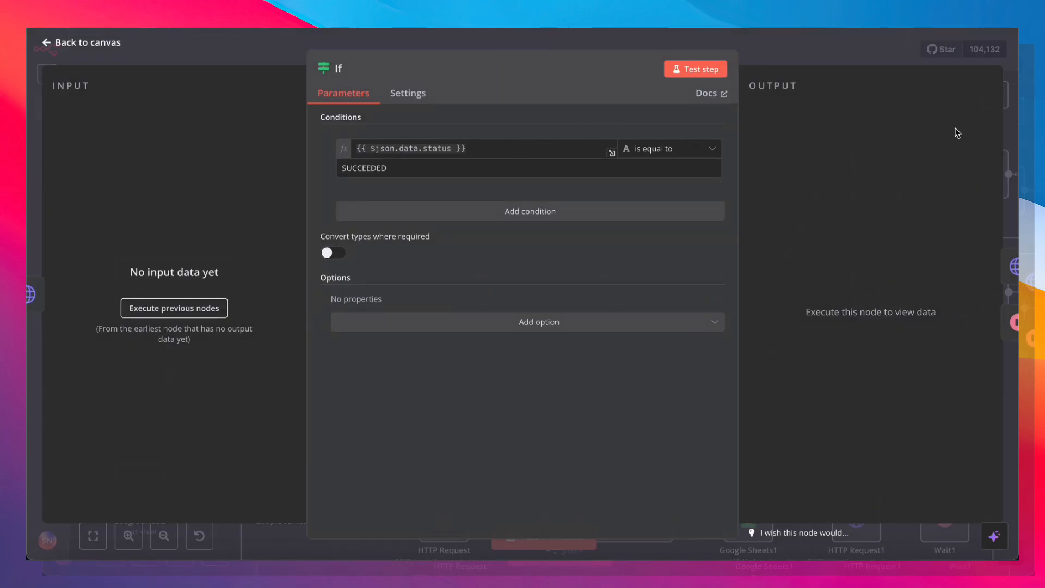
click(806, 59)
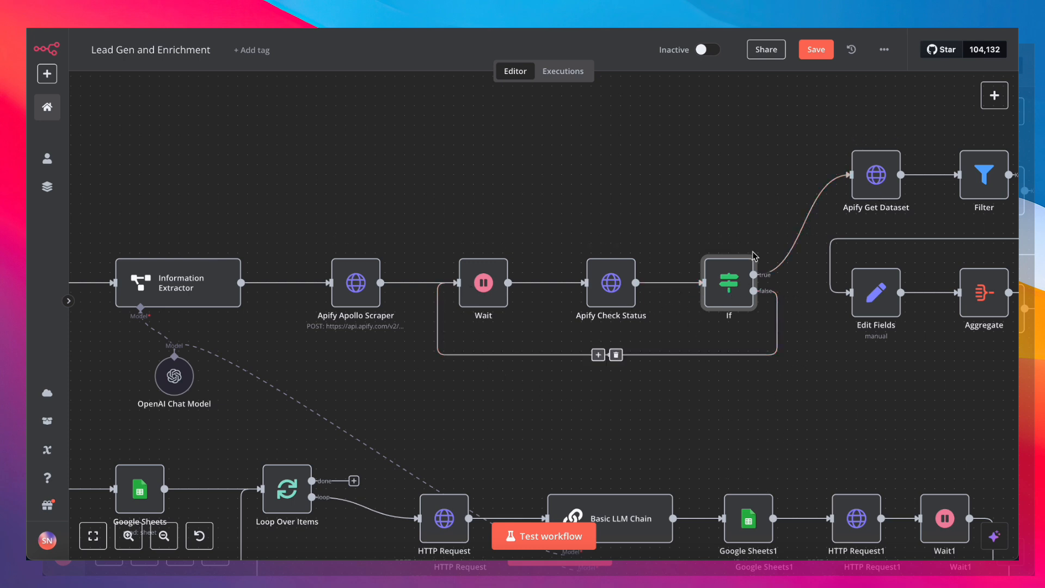
Open the Apify Get Dataset node, examine its dataset items URL and header parameters, and return to the canvas
scroll(684, 279, right, 5)
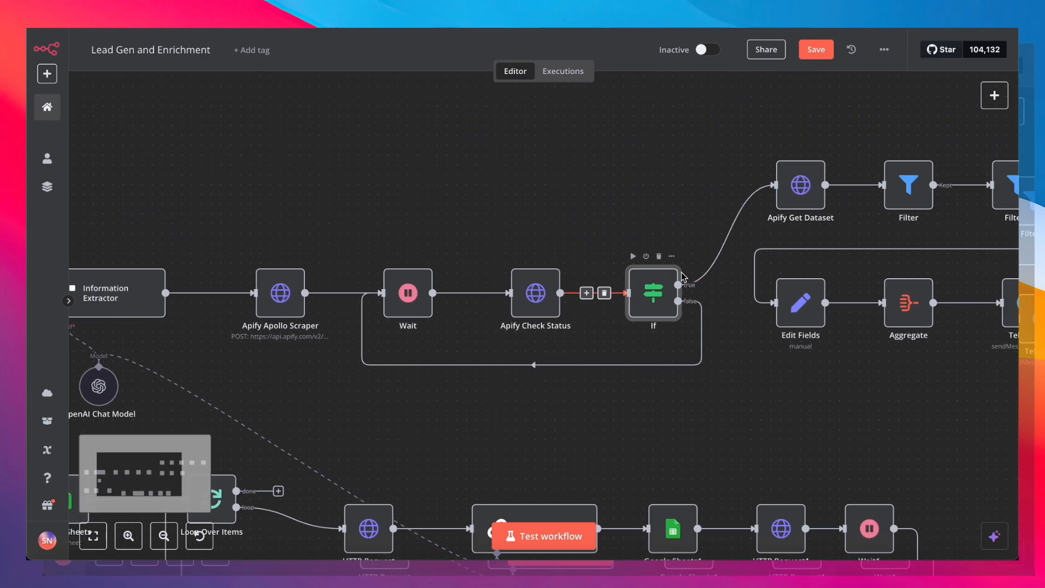
double_click(717, 187)
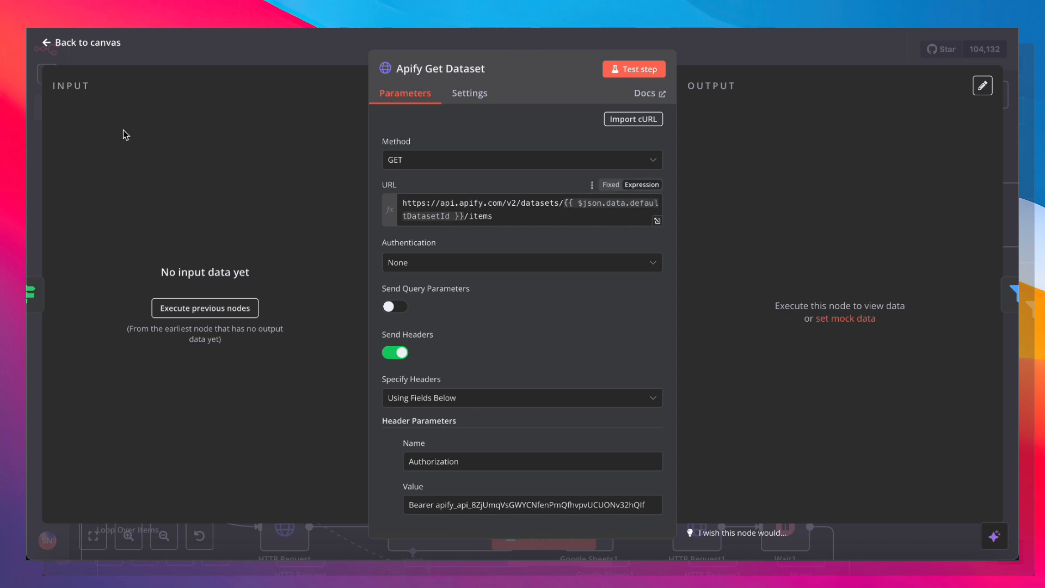
scroll(485, 322, down, 3)
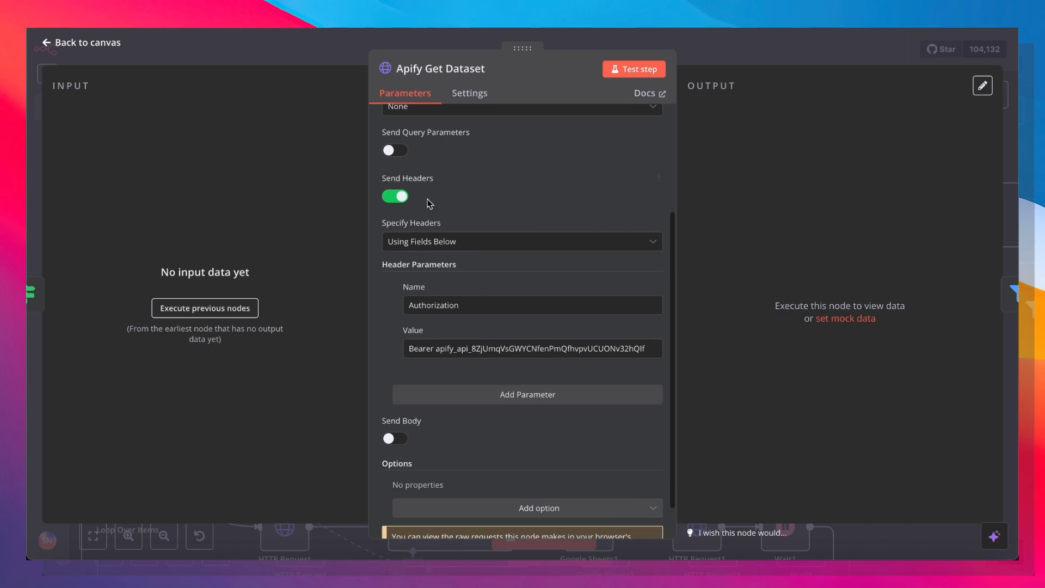
scroll(461, 305, down, 1)
click(765, 51)
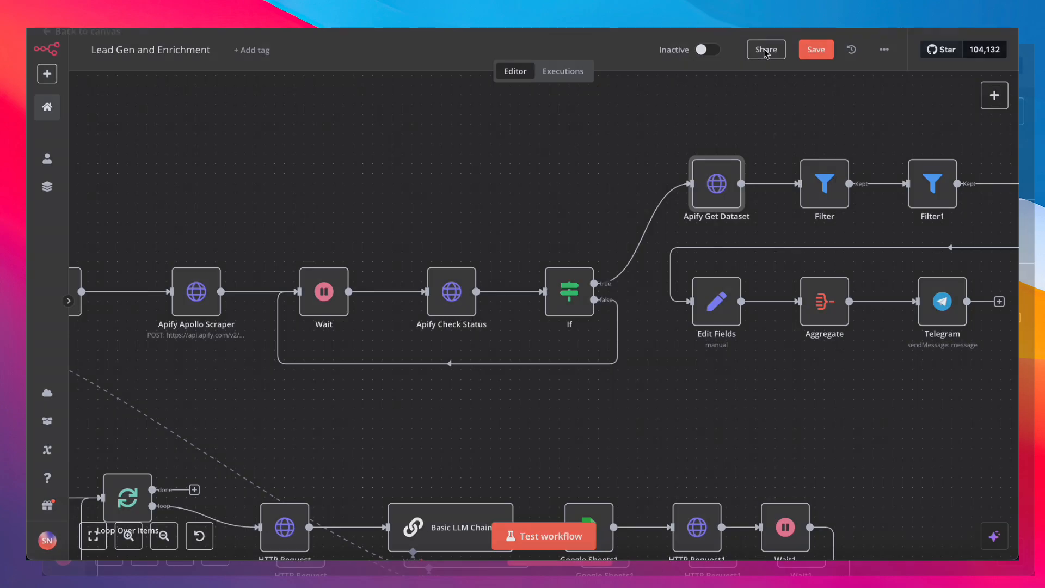
Examine the email condition in the Filter node and the employee-count conditions in the Filter1 node, returning to the canvas
scroll(550, 210, right, 5)
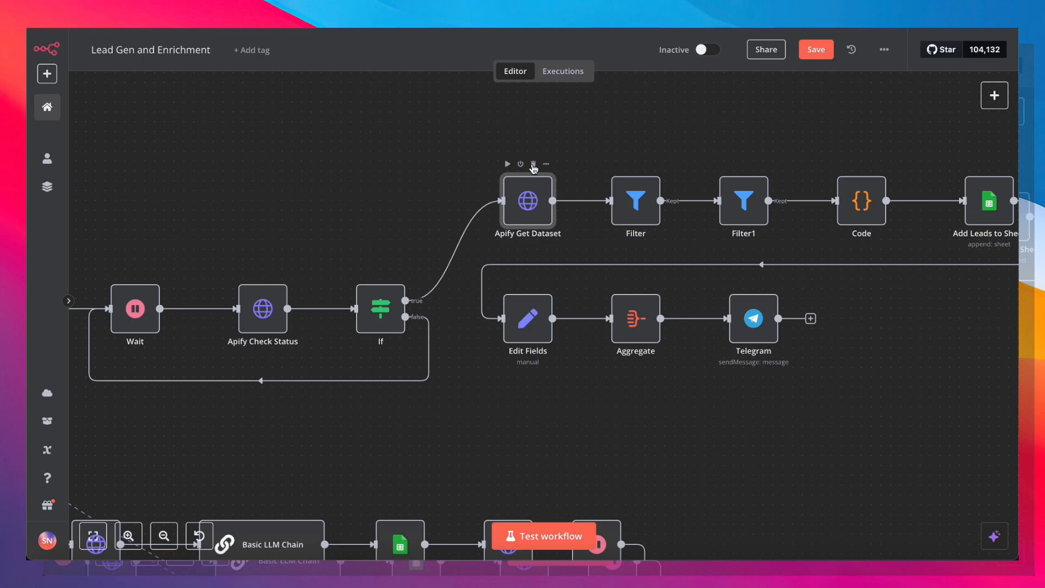
double_click(637, 207)
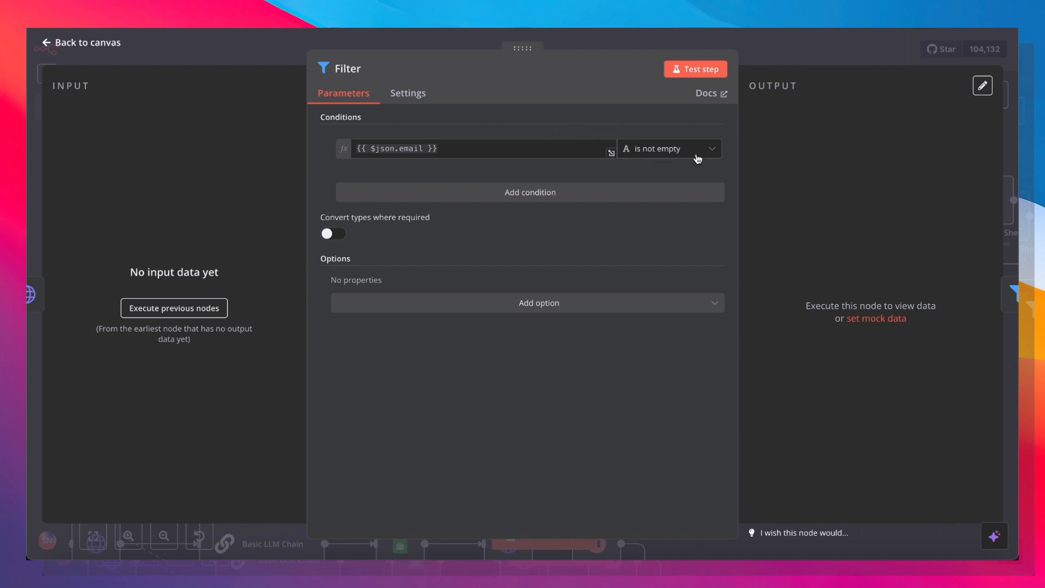
click(813, 51)
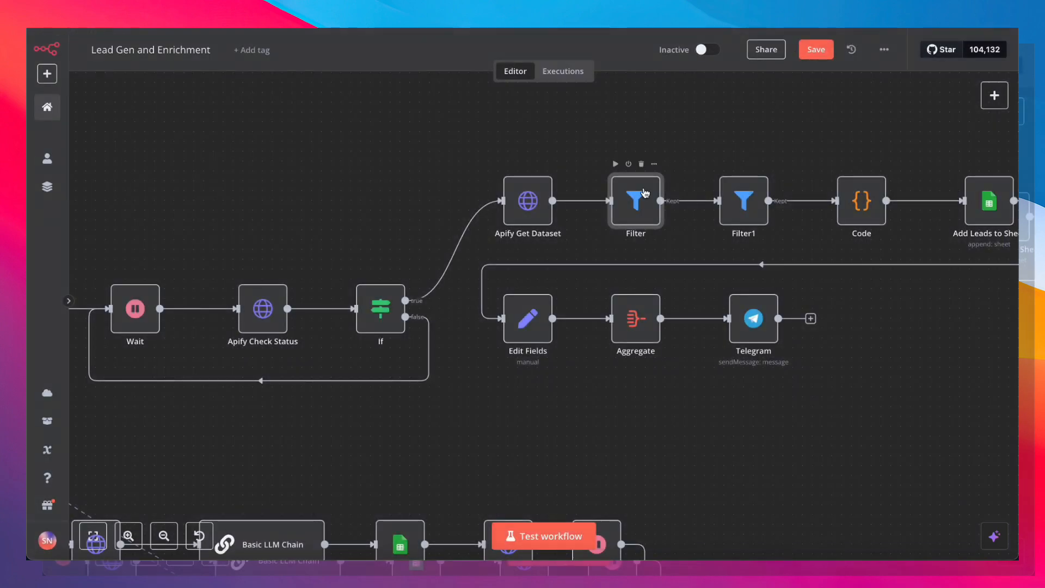
scroll(742, 143, right, 2)
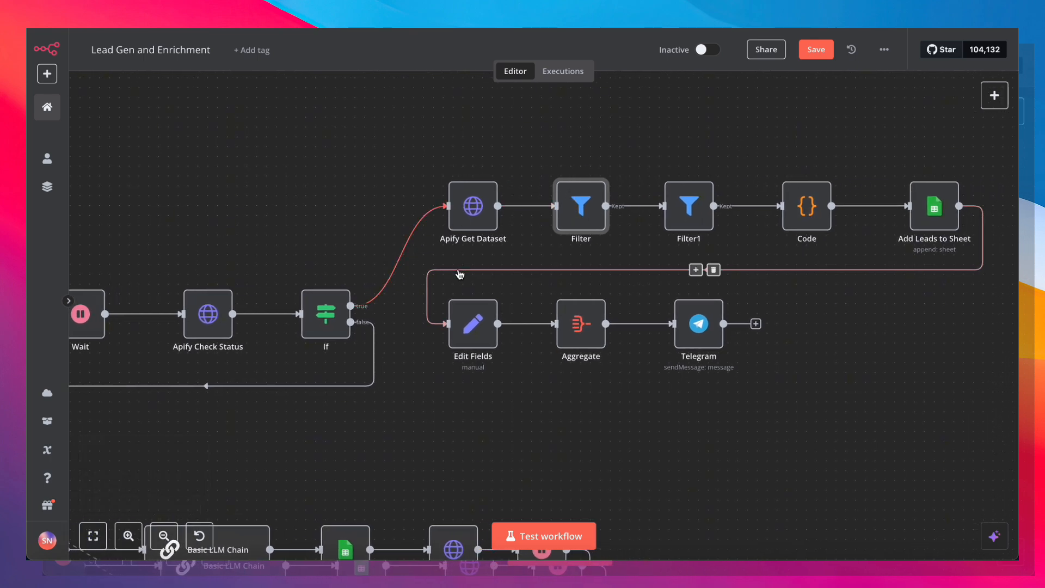
scroll(581, 217, right, 3)
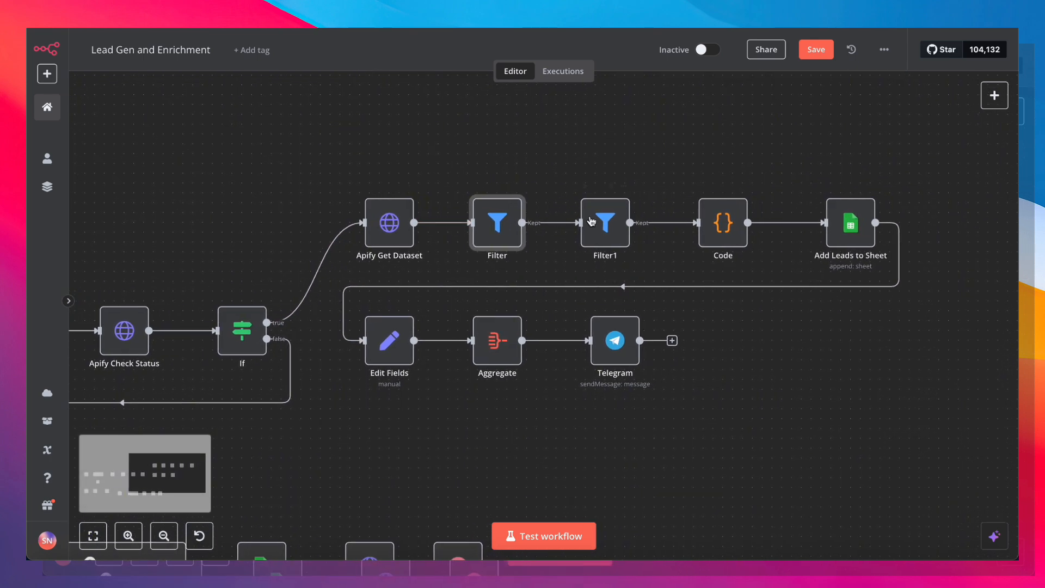
double_click(583, 219)
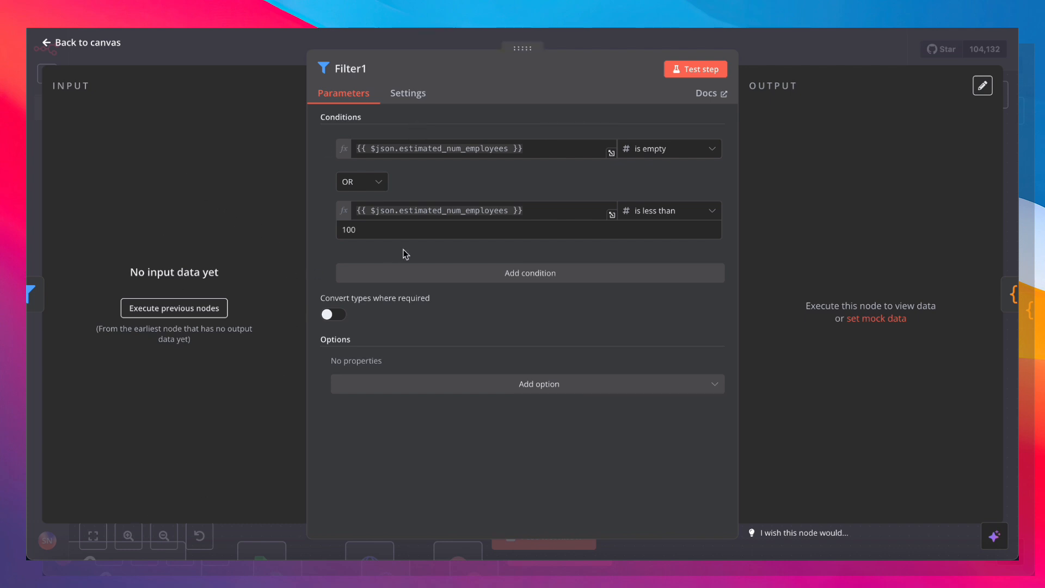
click(823, 52)
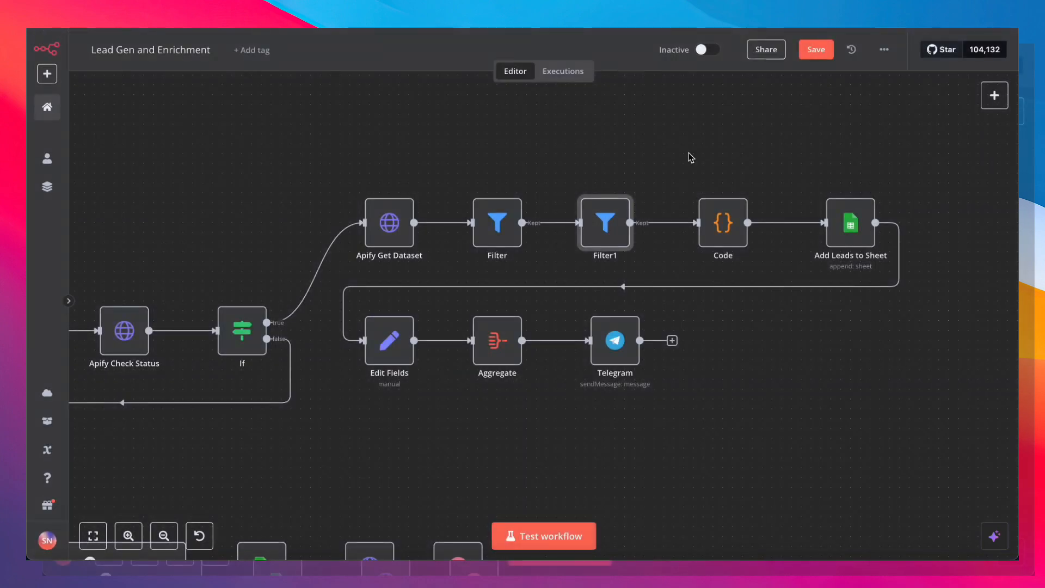
Open the Code node, read through its JavaScript lead-scoring rules down to the last line, and return to the canvas
double_click(722, 224)
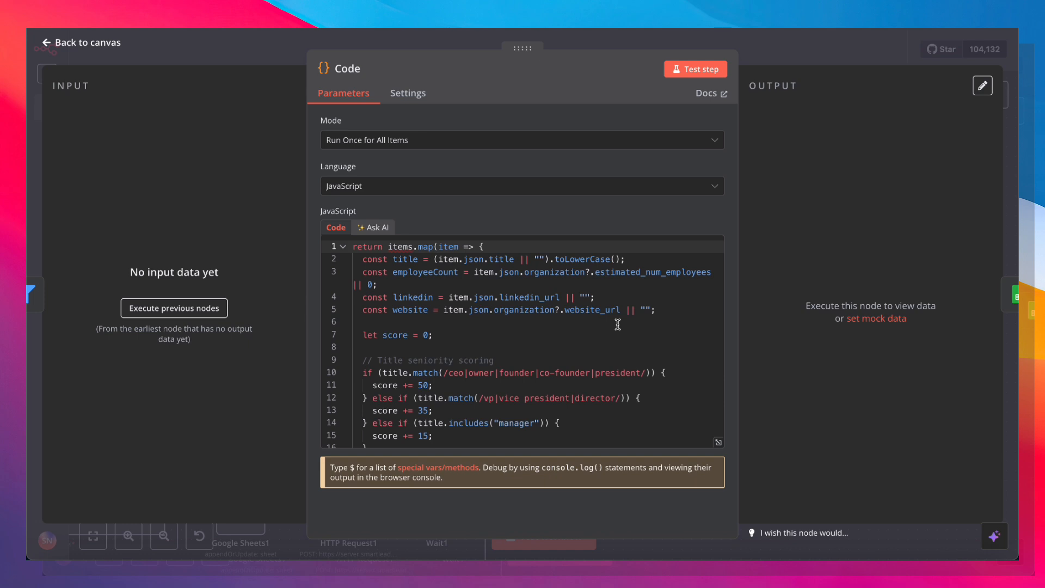
scroll(618, 325, down, 3)
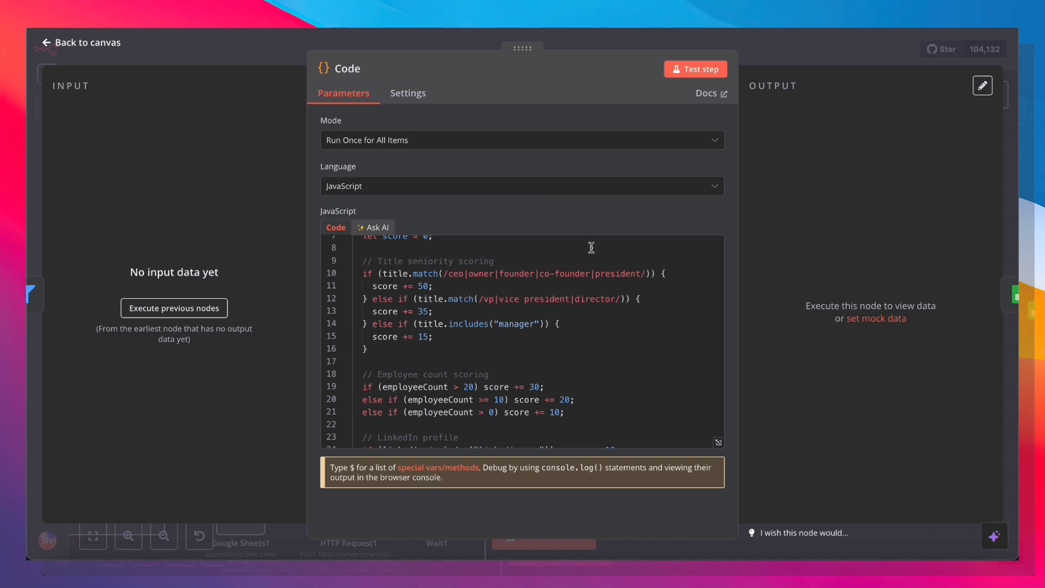
scroll(444, 291, down, 4)
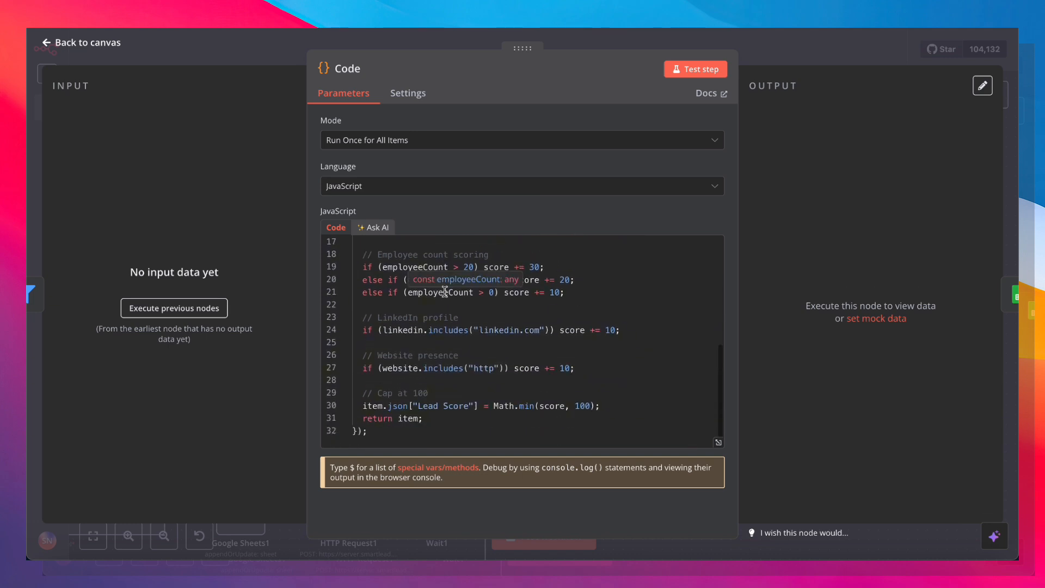
click(807, 40)
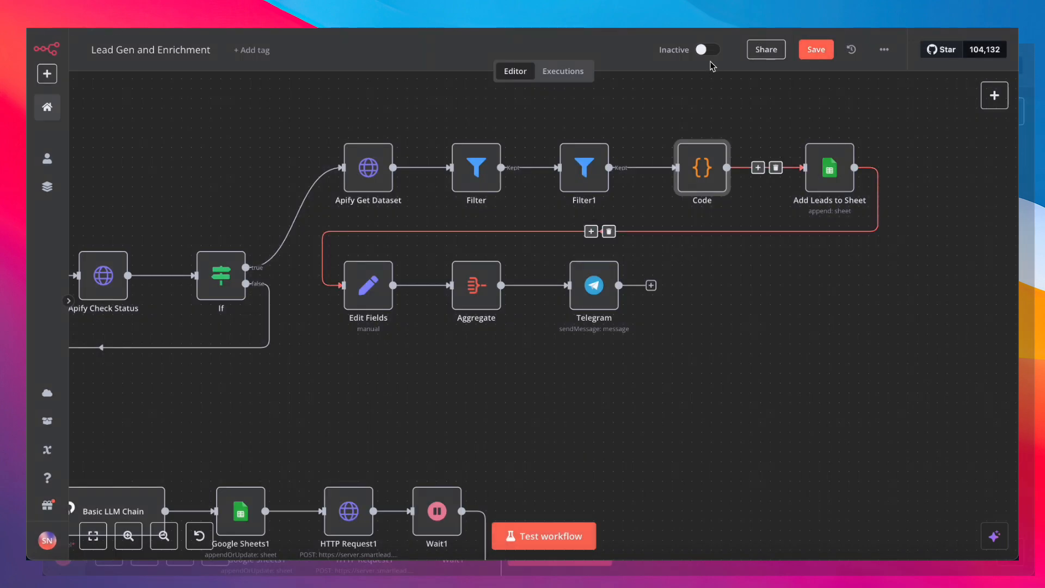
Open the Add Leads to Sheet node, examine its target sheet and all column mappings from First Name to Ice Breaker, and return to the canvas
double_click(830, 167)
scroll(451, 339, down, 3)
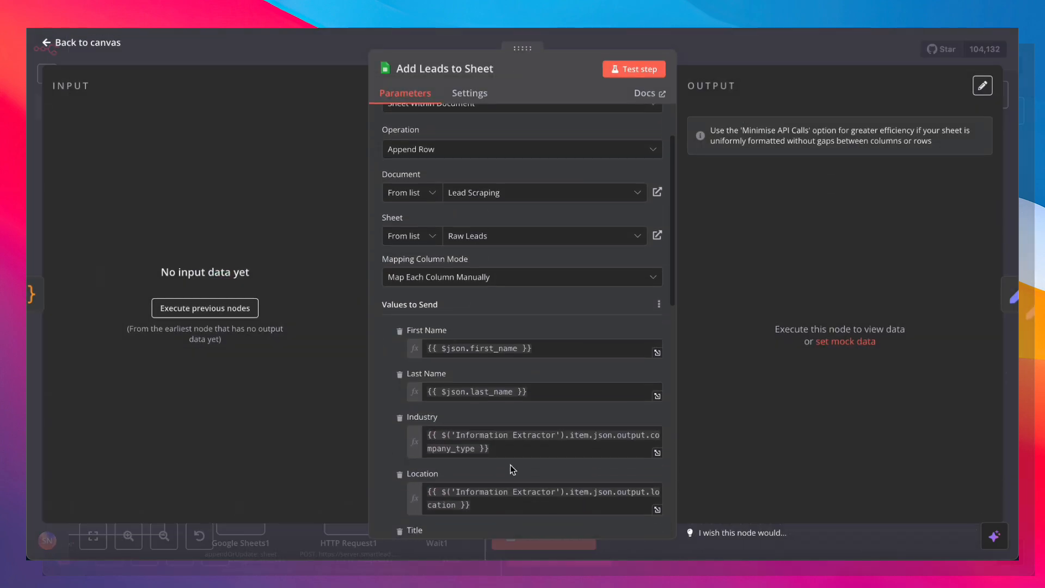
scroll(592, 376, down, 2)
scroll(490, 261, down, 3)
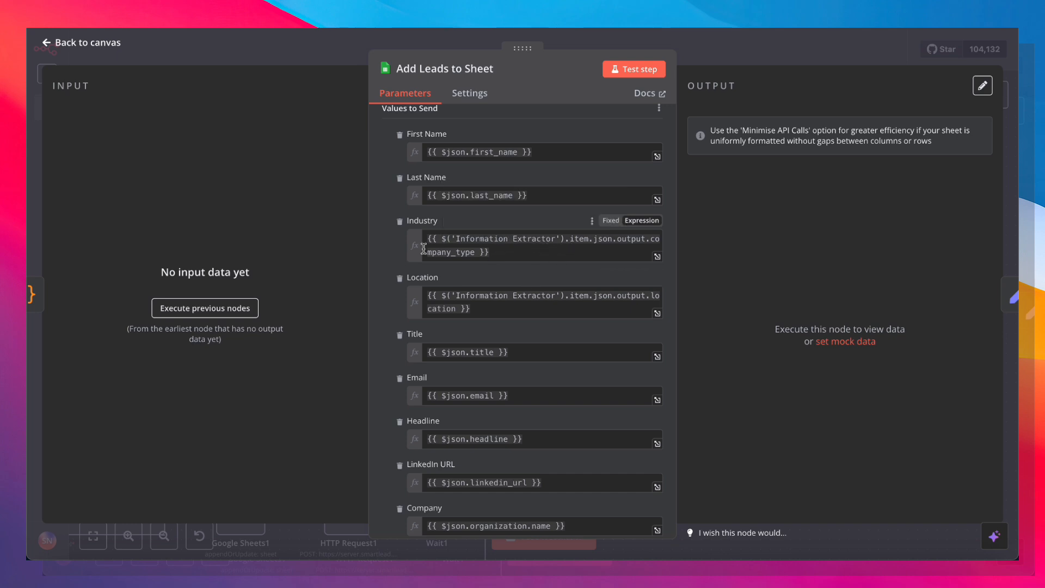
scroll(505, 318, down, 2)
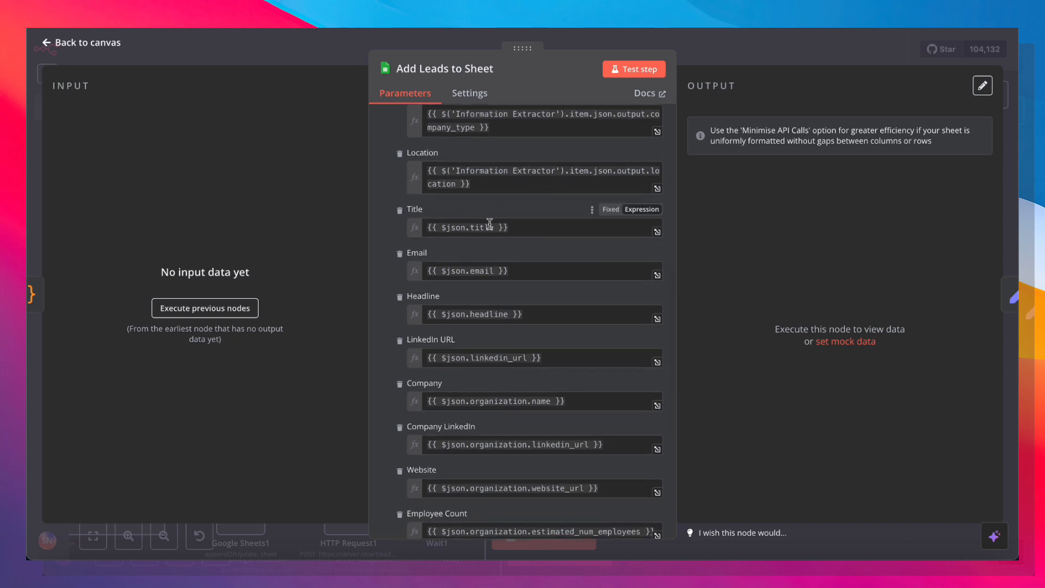
scroll(405, 275, down, 1)
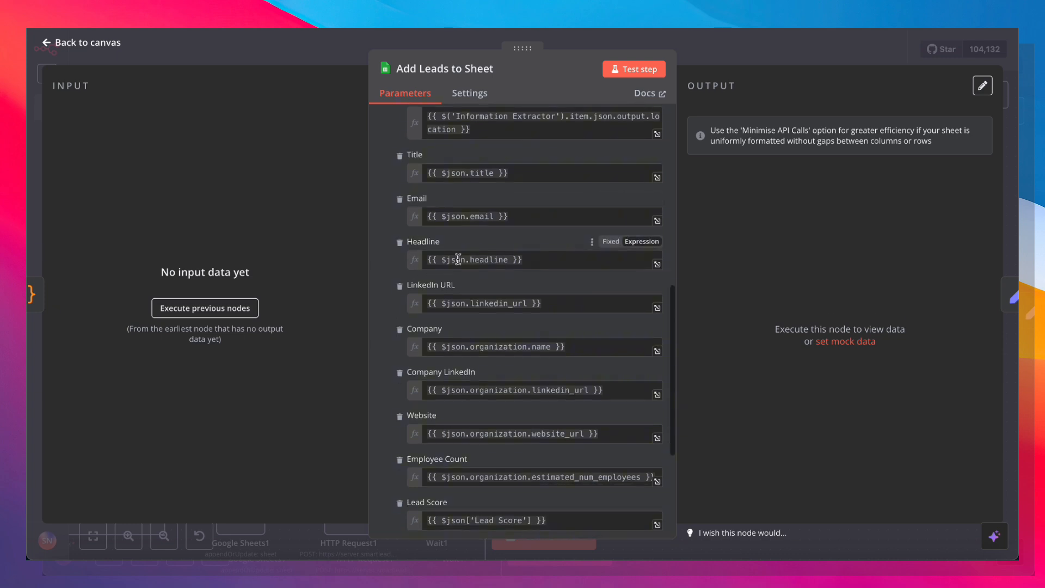
scroll(462, 295, down, 2)
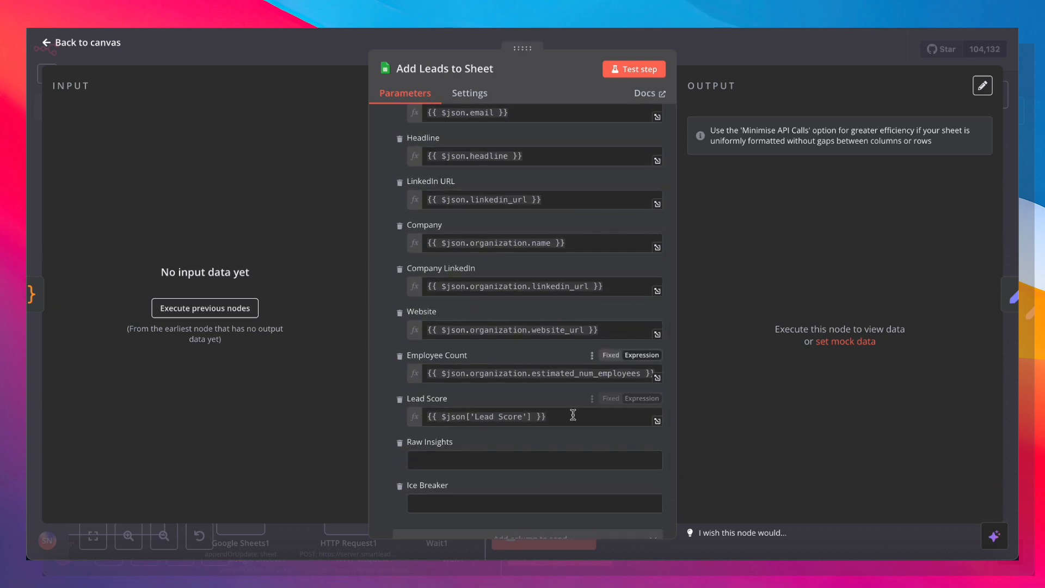
scroll(500, 420, down, 2)
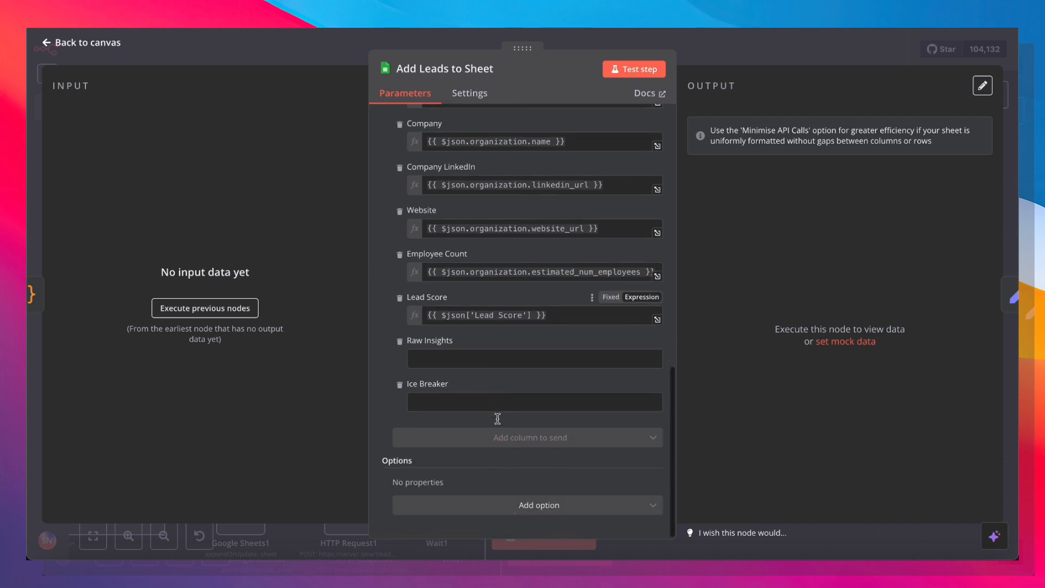
click(734, 51)
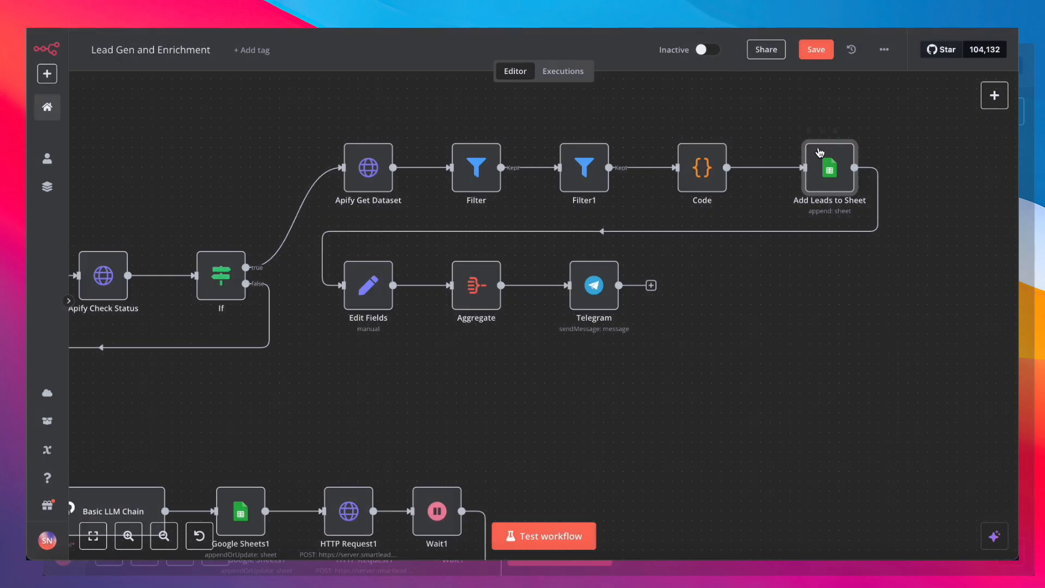
Open the Edit Fields node, examine the count, industry, location and chat_id expressions, and return to the canvas
double_click(368, 283)
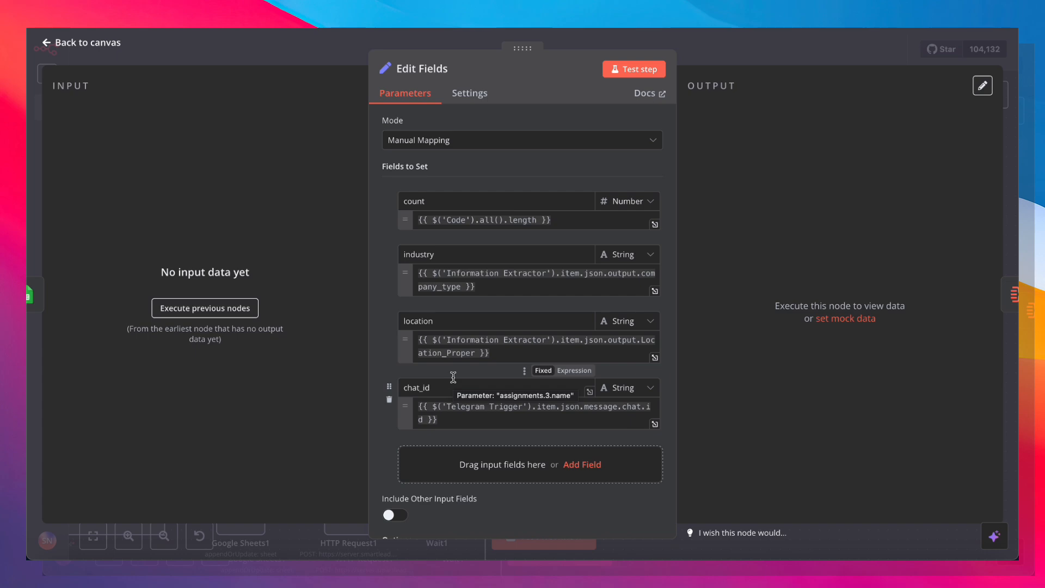
click(730, 61)
key(super+Tab)
click(950, 284)
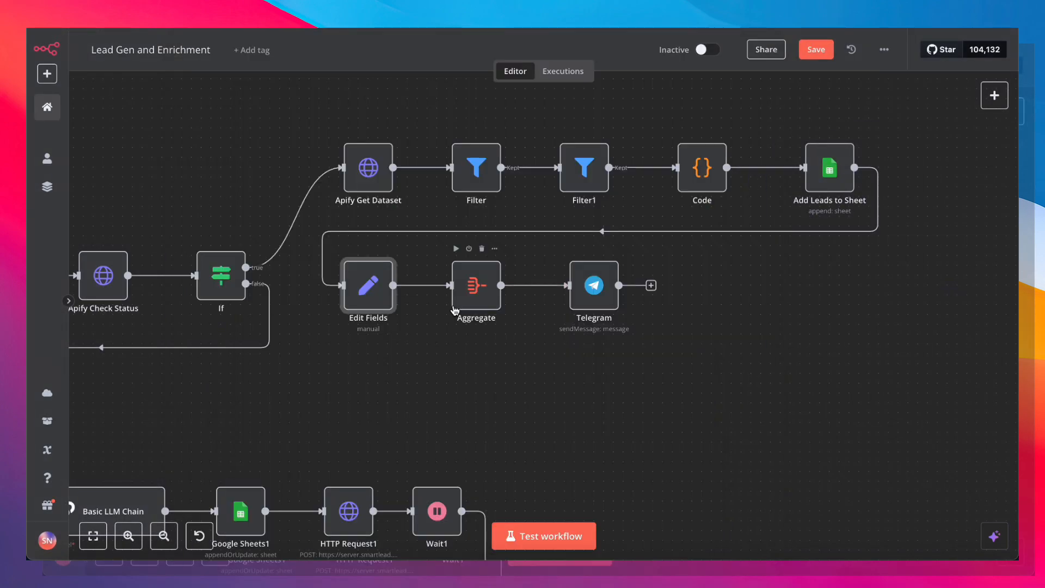
Open the Aggregate node, examine the list of individual fields to aggregate, and return to the canvas
double_click(482, 294)
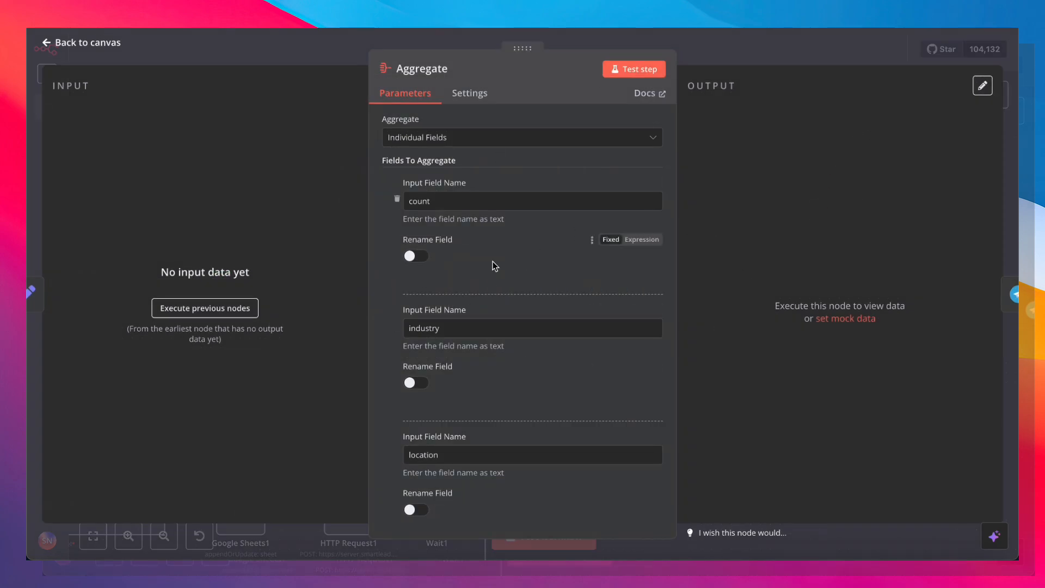
scroll(495, 265, down, 5)
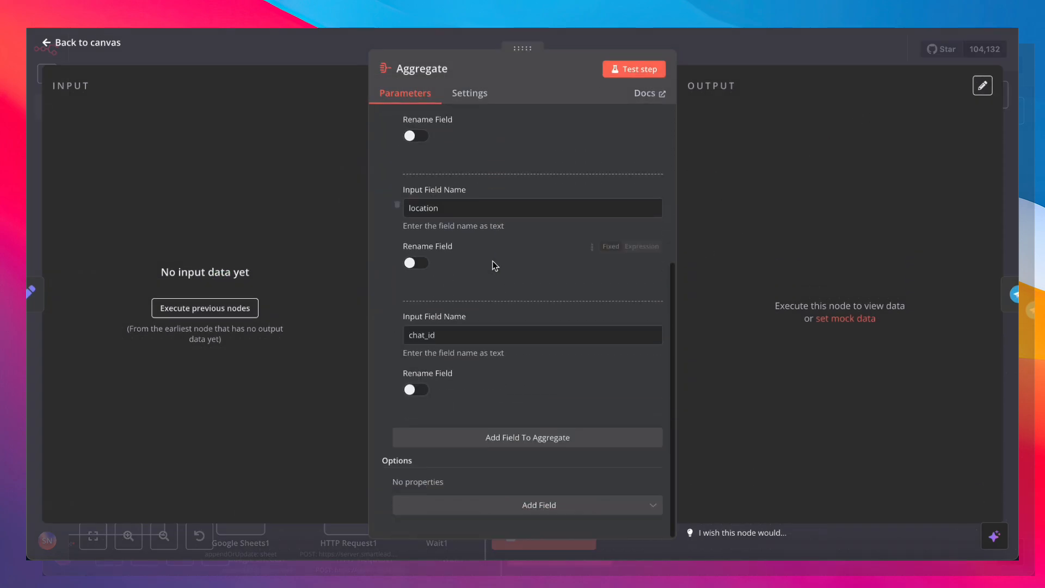
click(789, 42)
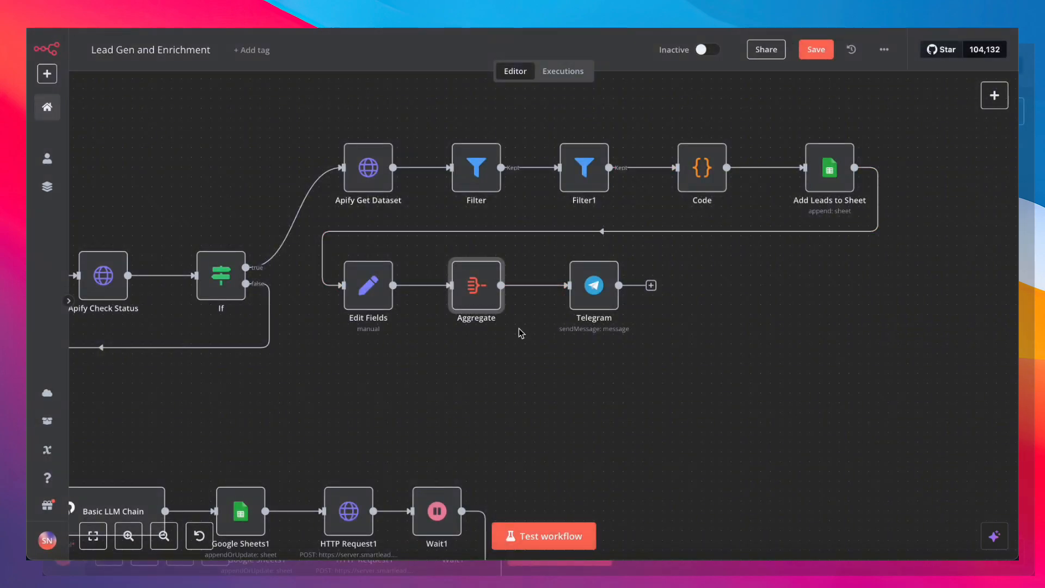
Open the final Telegram node, examine its Chat ID and message text expressions, and return to the canvas
click(577, 286)
double_click(577, 285)
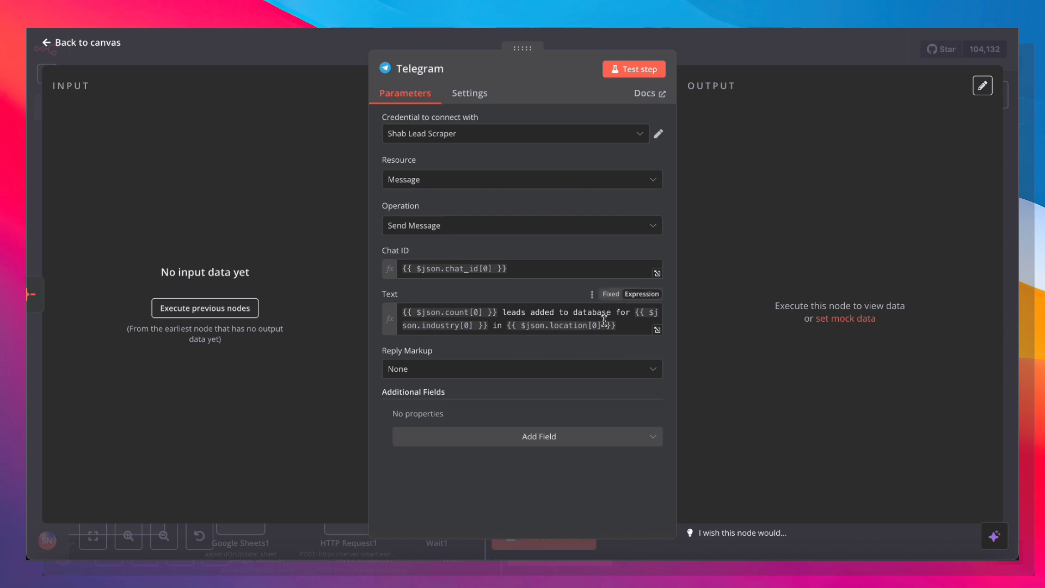
click(711, 59)
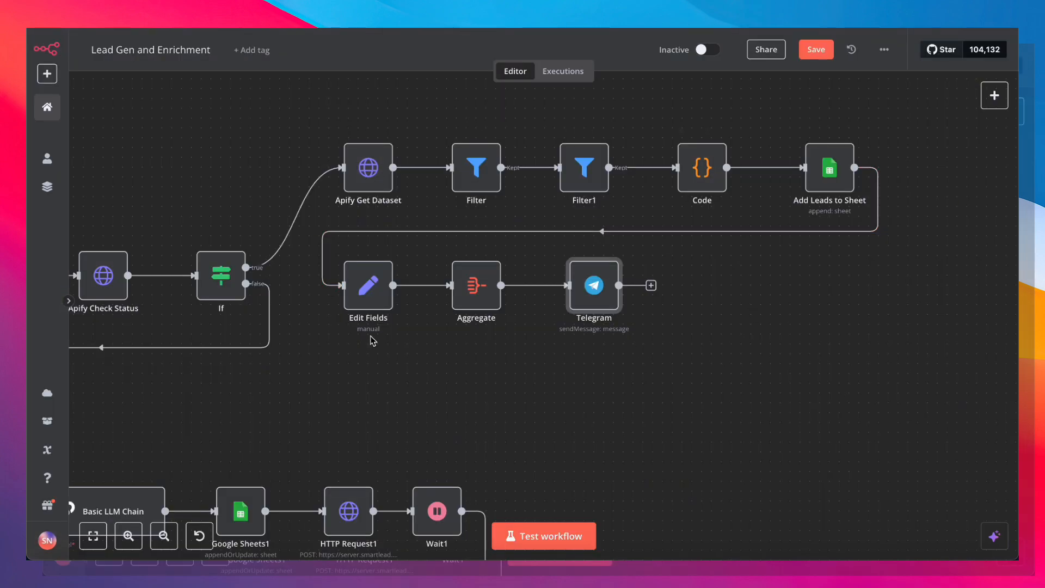
Examine the enrichment flow from its manual trigger through Google Sheets, Loop Over Items and Basic LLM Chain to the Wait1 node
scroll(373, 341, left, 15)
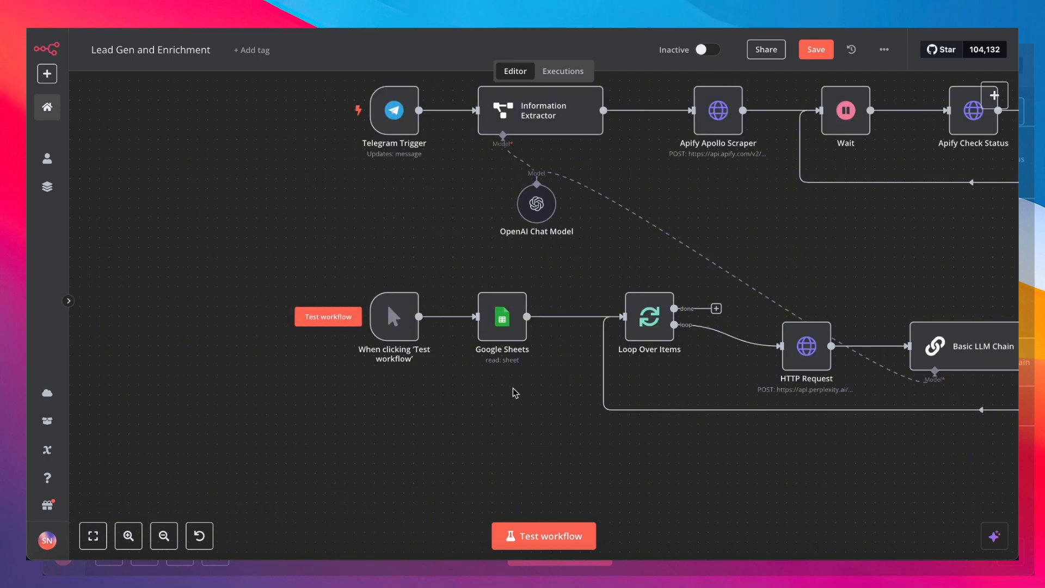
scroll(533, 392, right, 3)
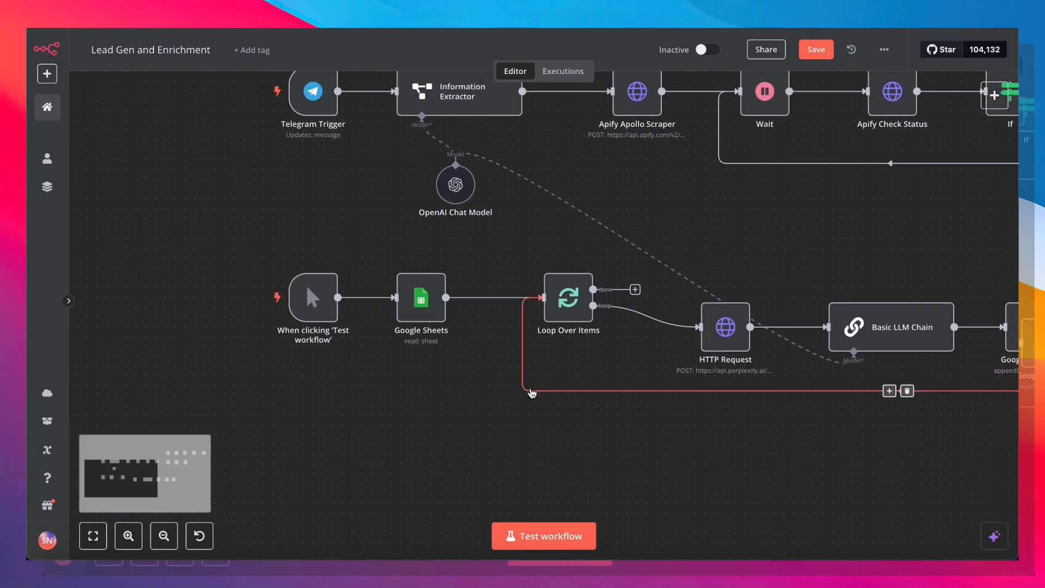
mouse_move(672, 281)
scroll(673, 280, right, 2)
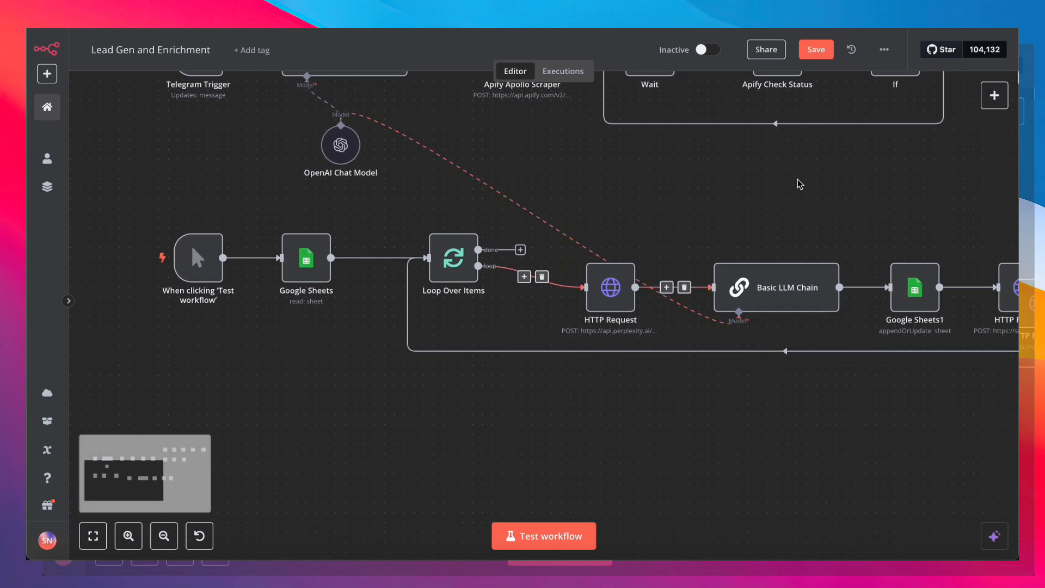
scroll(804, 240, right, 3)
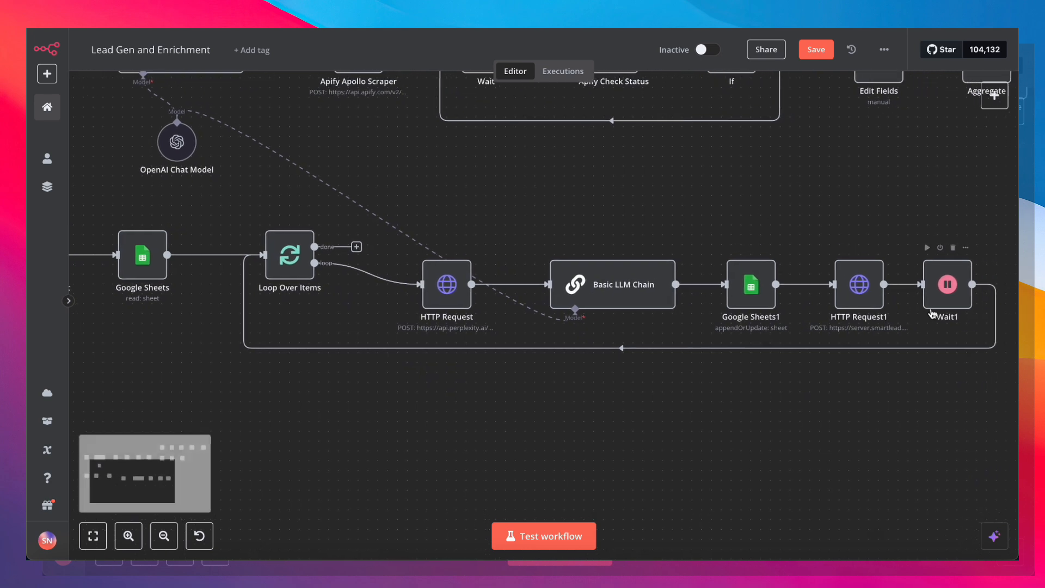
scroll(350, 352, left, 5)
mouse_move(293, 265)
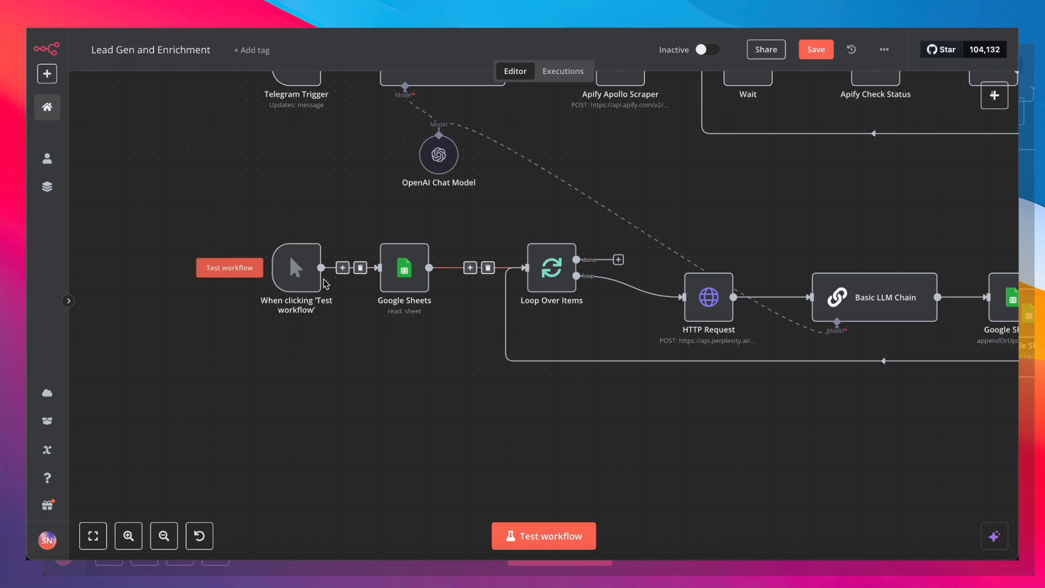
Open the Google Sheets read node, examine its document, sheet, Raw Insights filter and options, and return to the canvas
scroll(347, 358, right, 3)
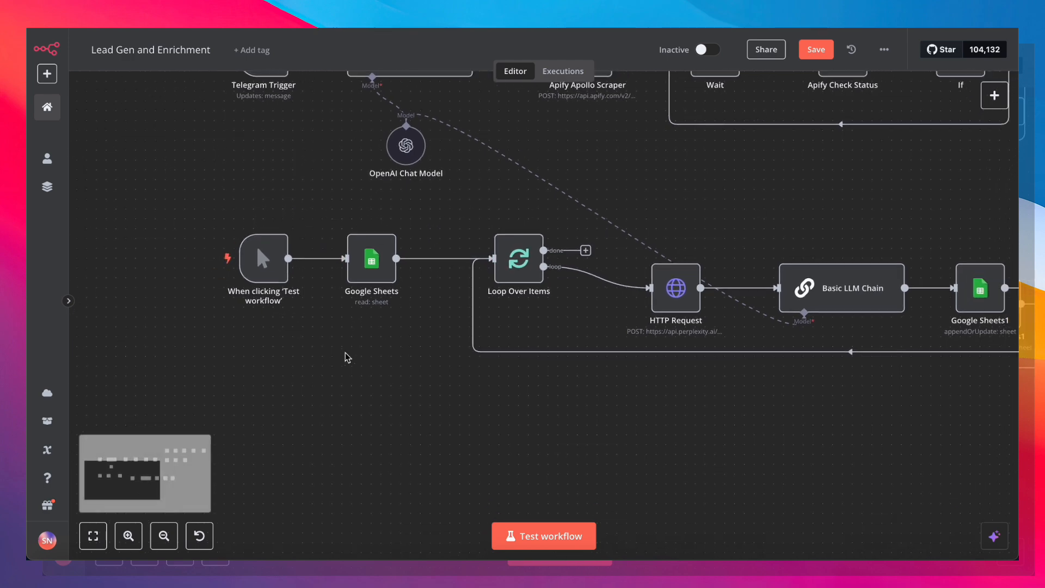
double_click(367, 275)
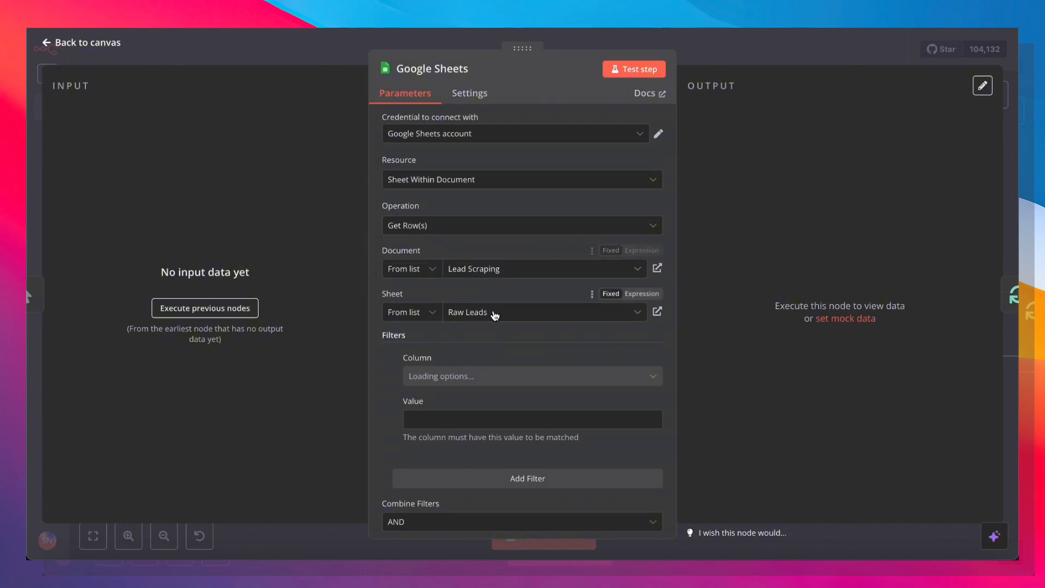
scroll(492, 310, down, 3)
scroll(606, 151, up, 1)
scroll(607, 152, down, 1)
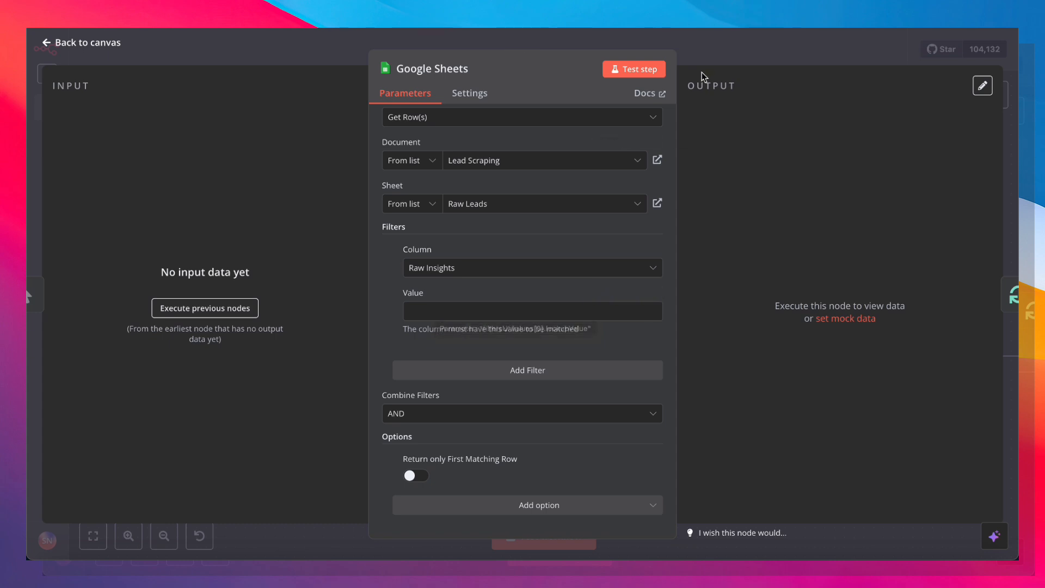
click(708, 39)
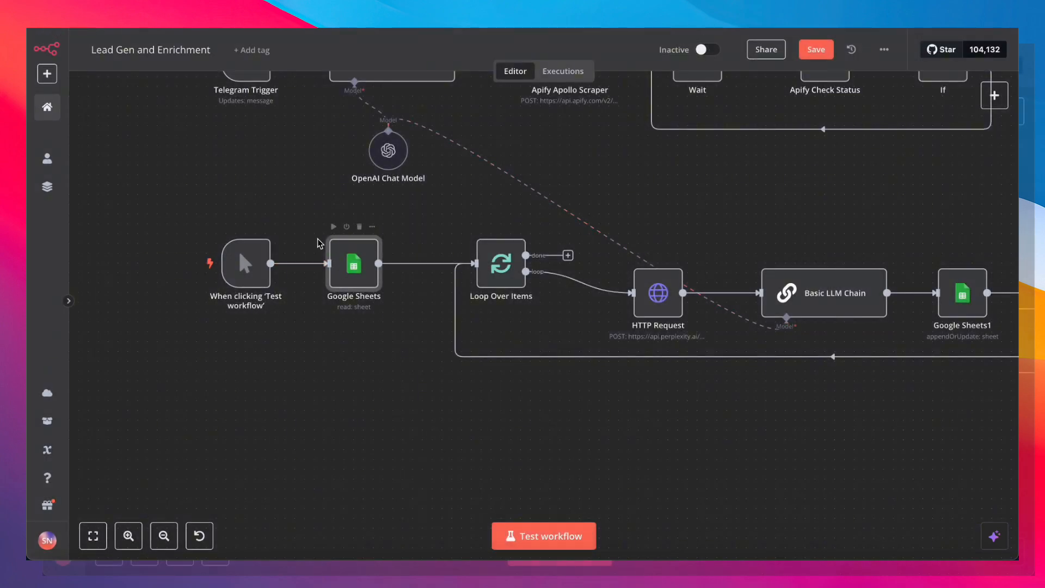
Open the HTTP Request node that calls Perplexity, examine its request settings, and expand the JSON body expression to read the prompts
scroll(234, 251, right, 2)
scroll(234, 251, down, 1)
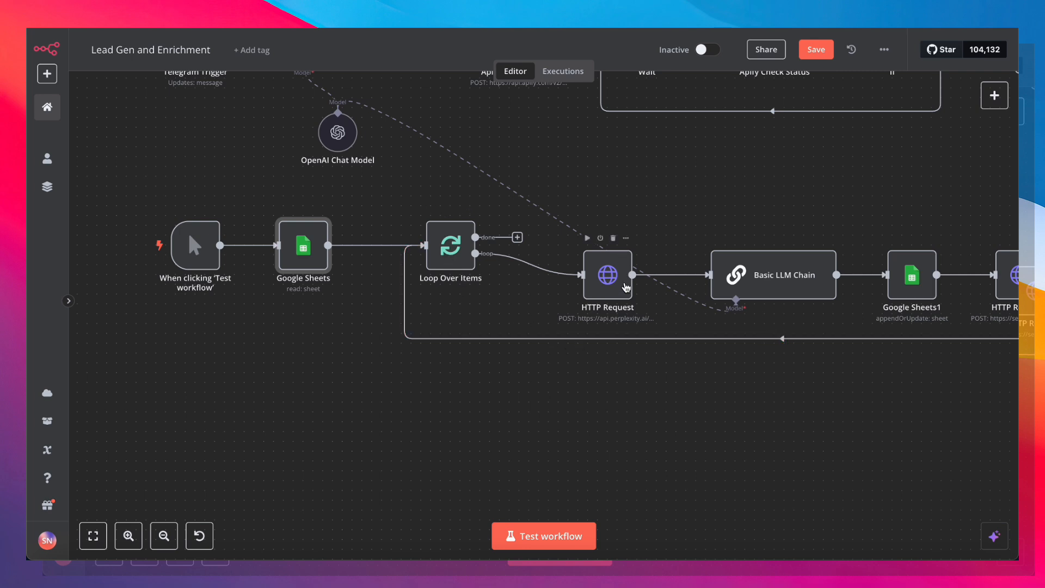
scroll(627, 287, right, 3)
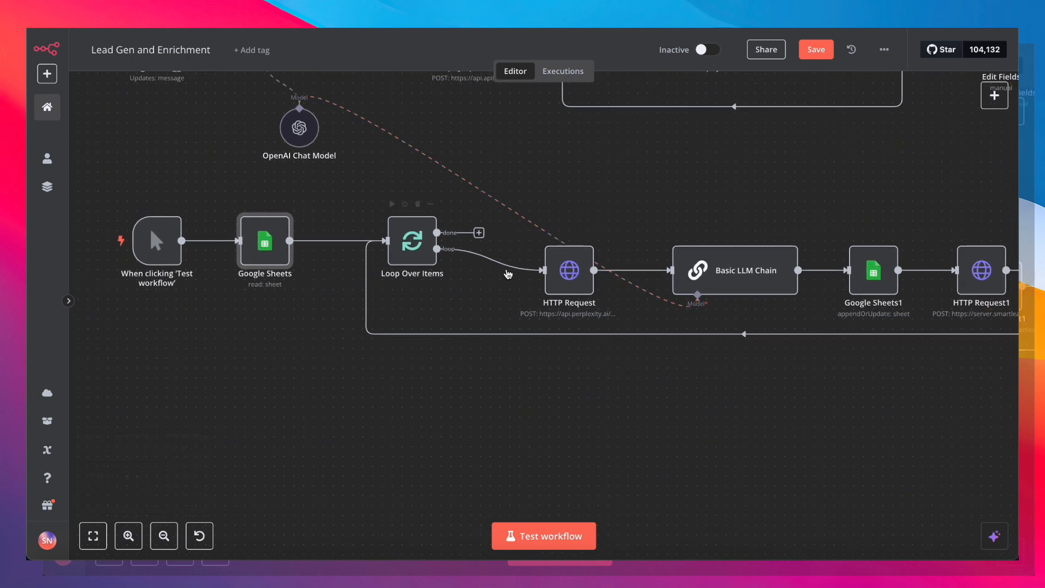
click(559, 286)
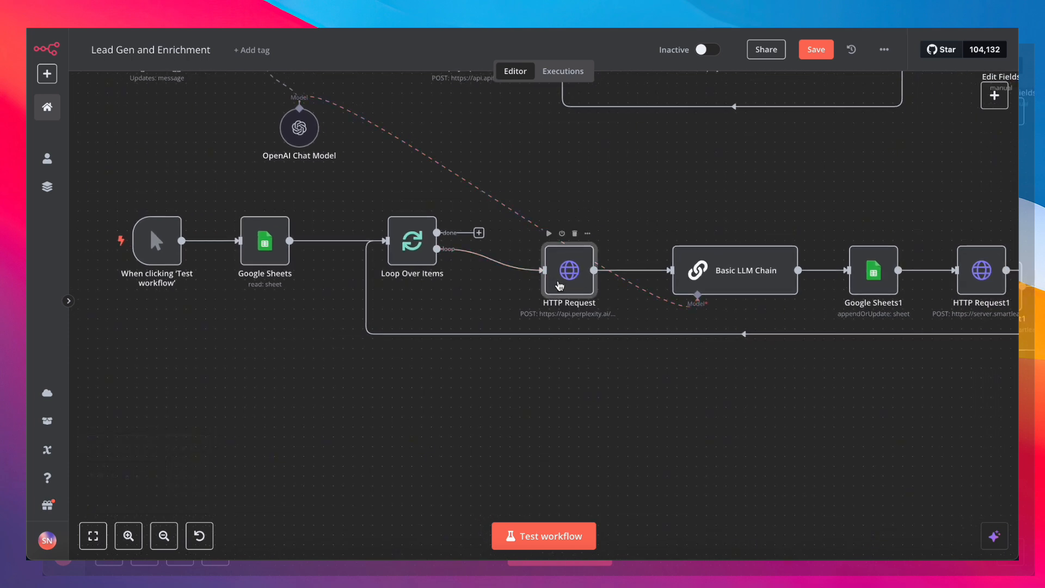
double_click(560, 286)
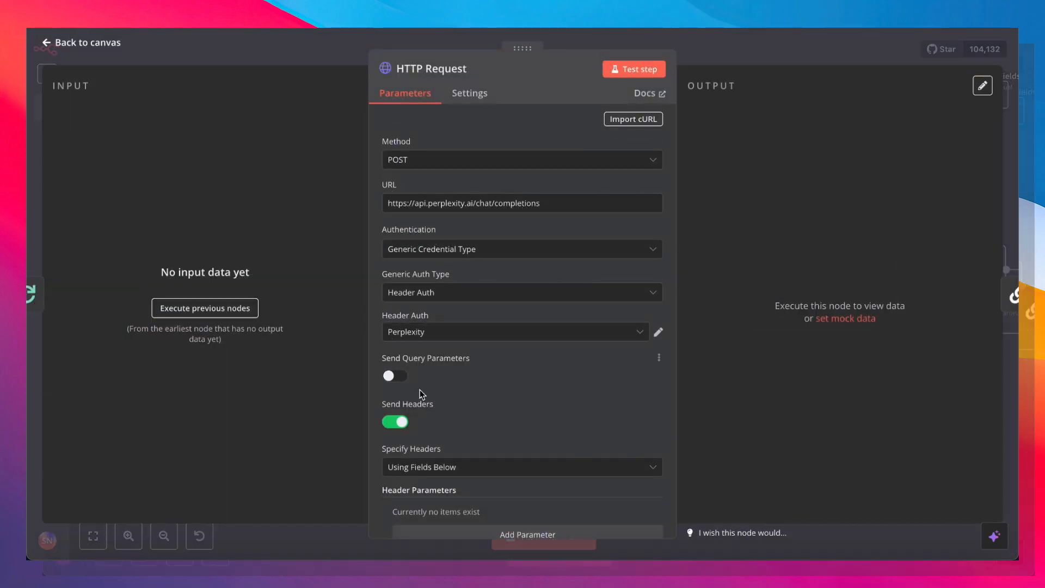
scroll(446, 327, down, 7)
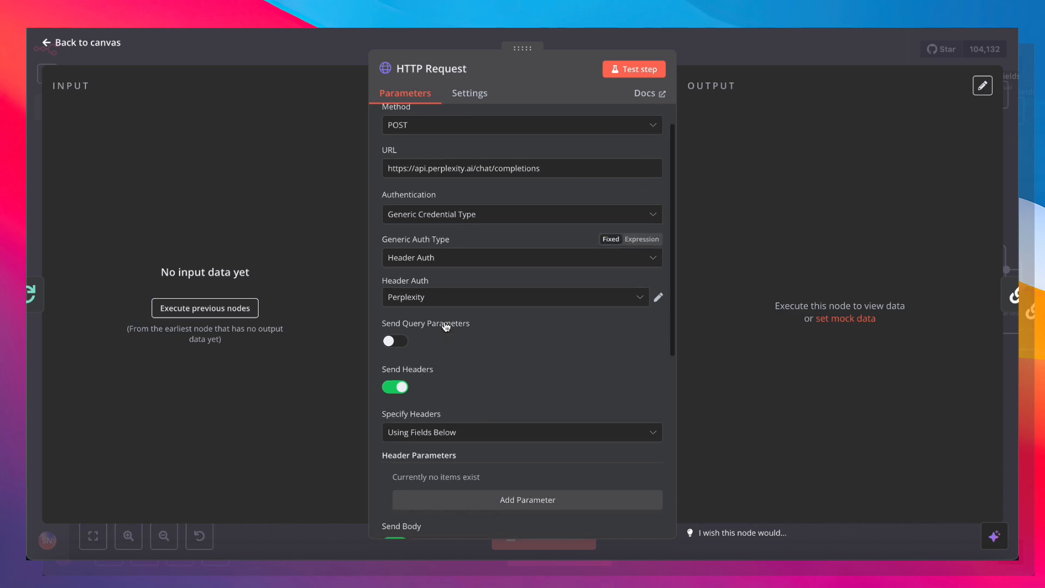
click(657, 402)
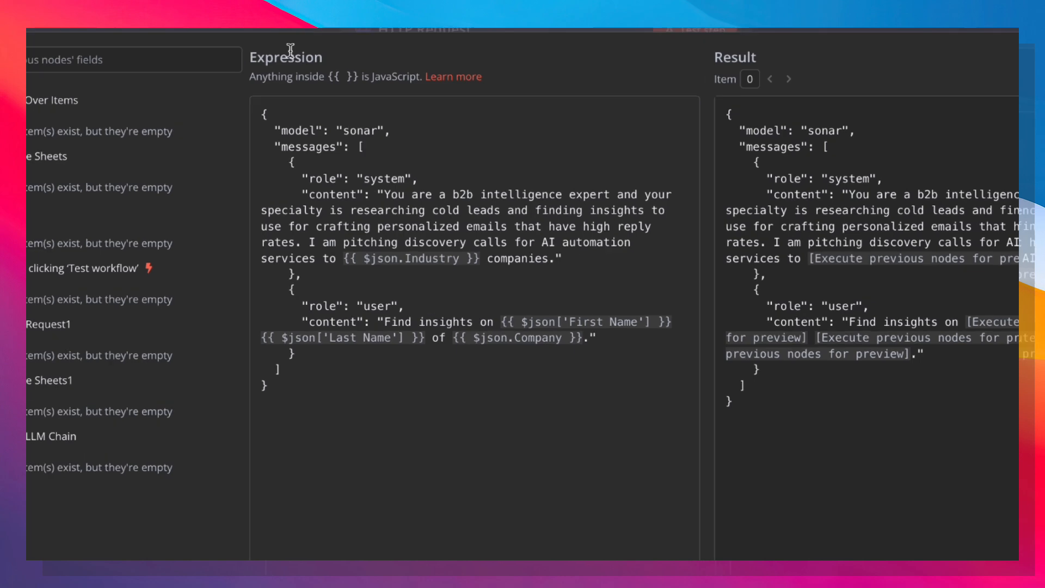